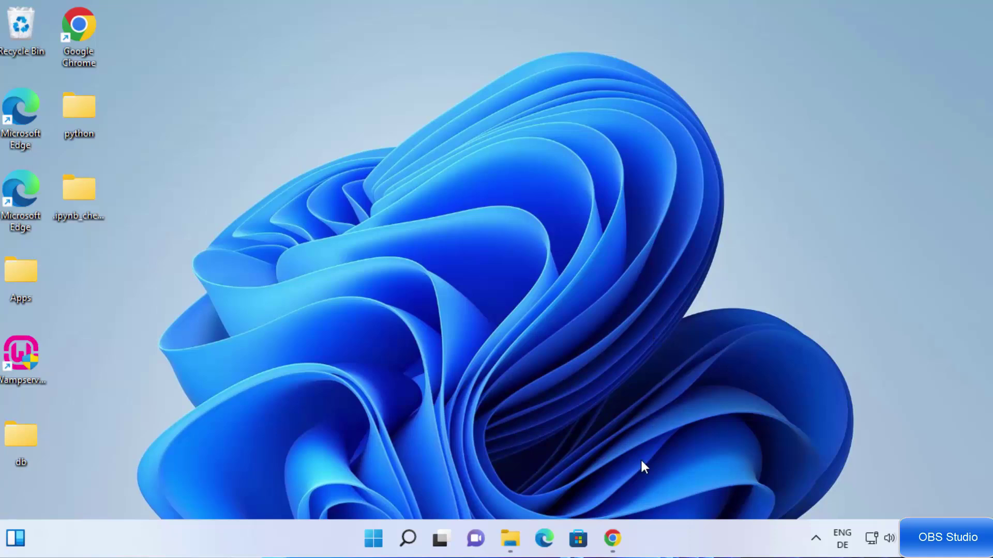
Step: Switch to Chrome, open the obsproject.com search result and download the Windows installer of OBS Studio
click(612, 538)
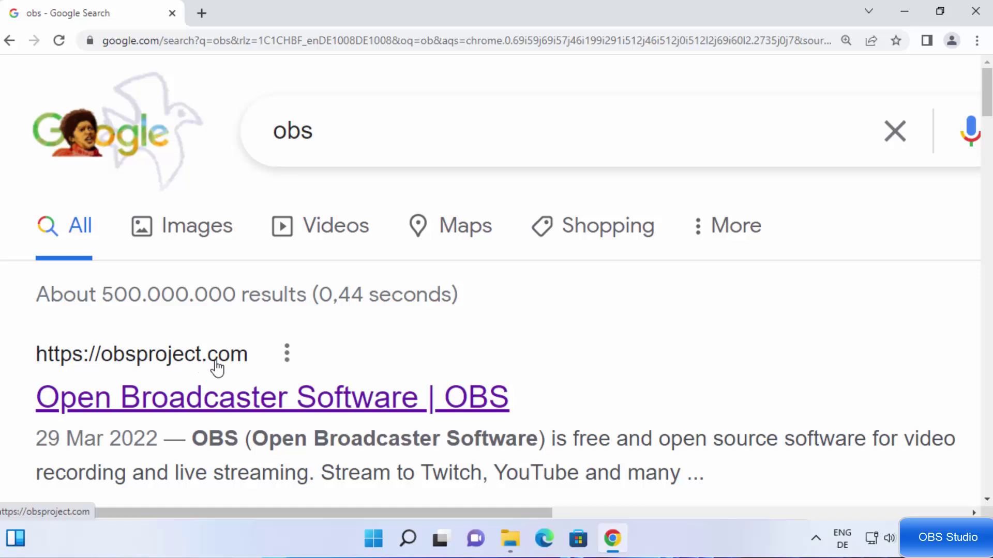
click(192, 403)
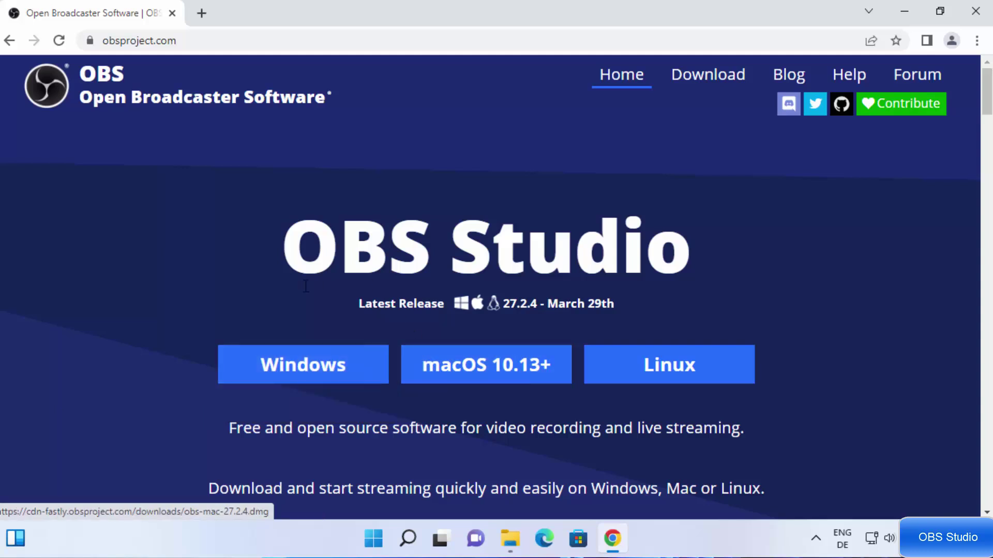
click(293, 373)
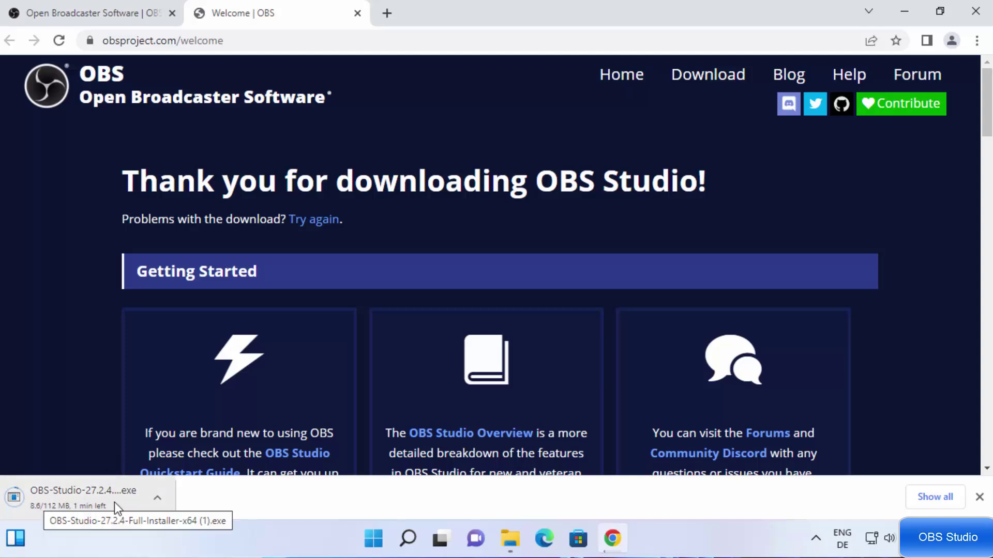
Step: Cancel the running download of the OBS Studio installer
click(152, 498)
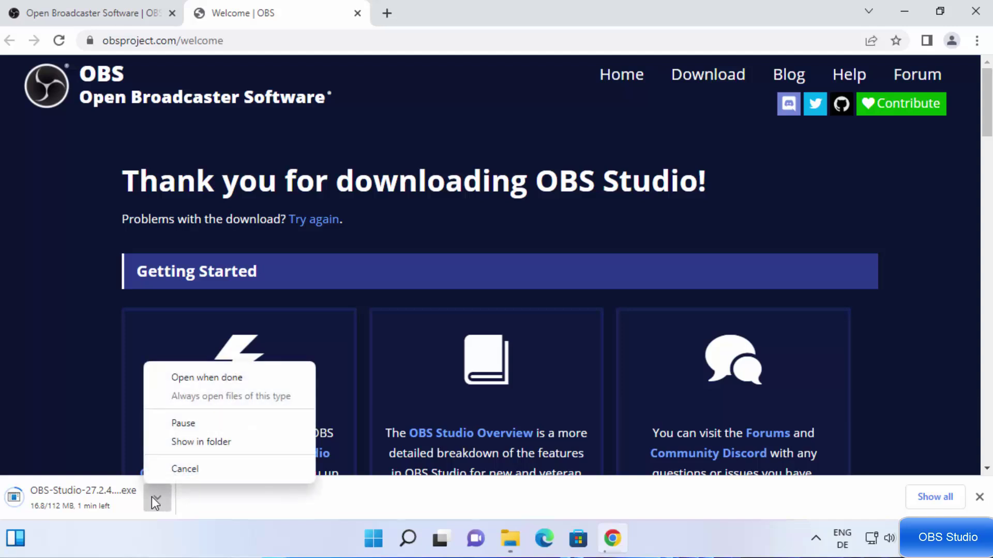
click(160, 469)
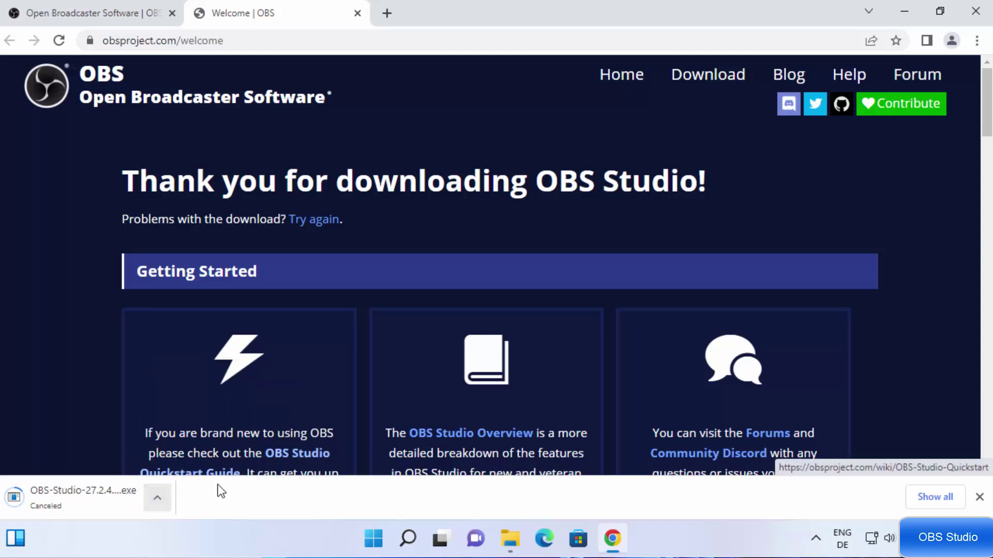
Step: Switch to File Explorer, run OBS-Studio-27.2.4-Full-Installer-x64 from Downloads and allow it to make changes to the device
click(510, 540)
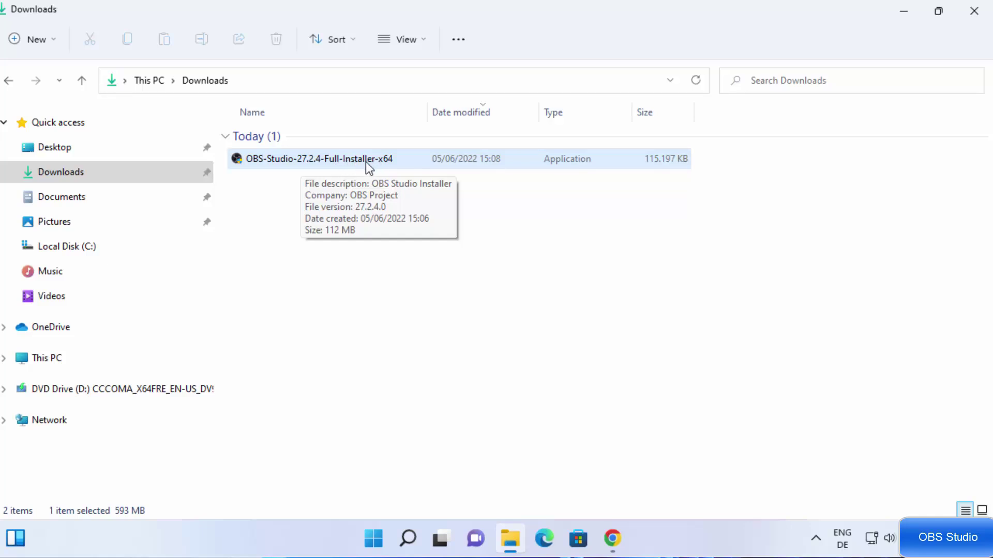
double_click(324, 163)
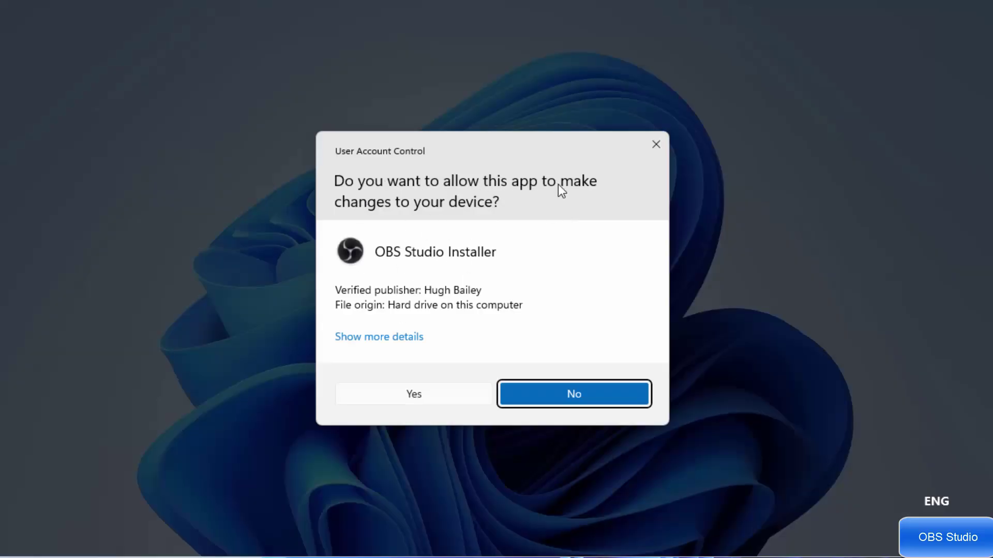
click(411, 397)
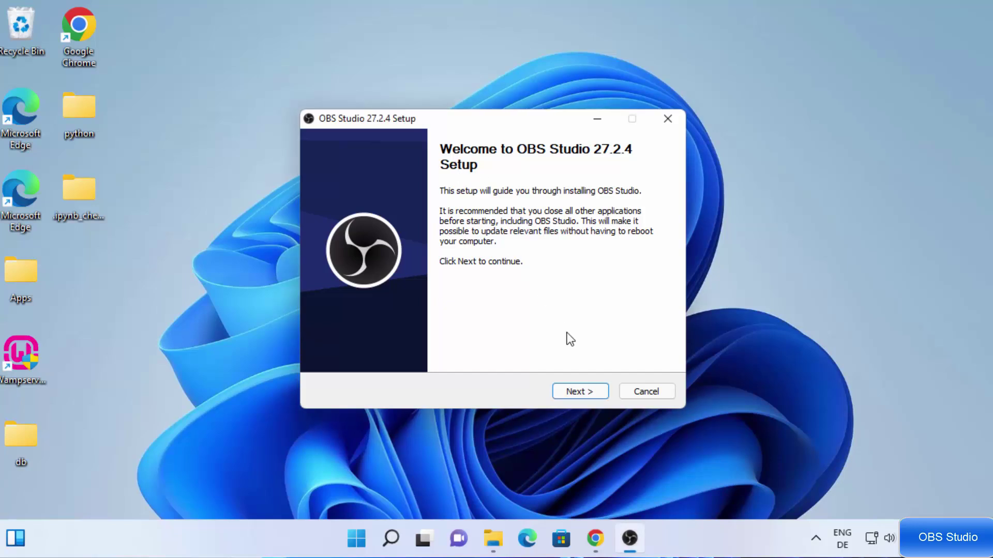
Step: Proceed past the setup welcome page, read the license to its end and continue to the install location
click(566, 391)
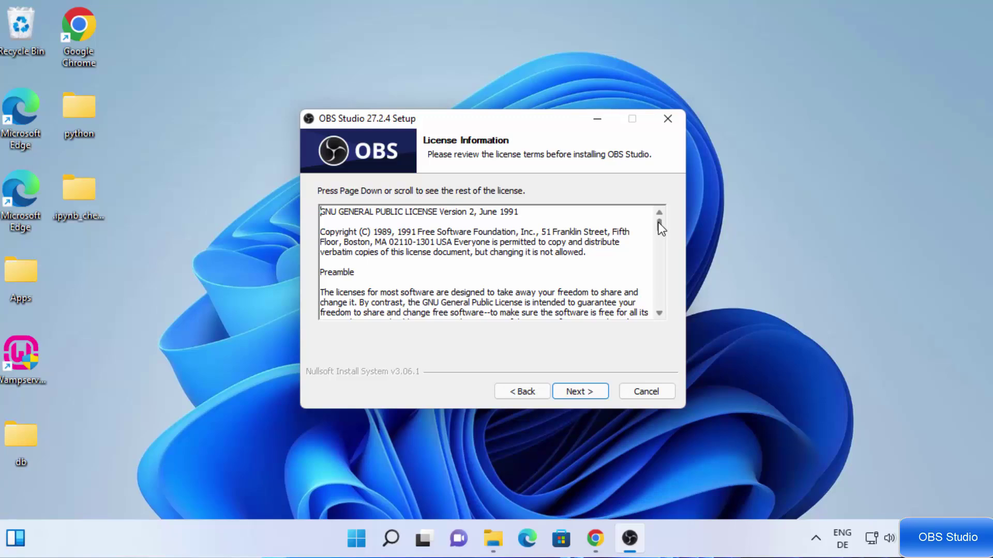
drag(659, 222, 659, 300)
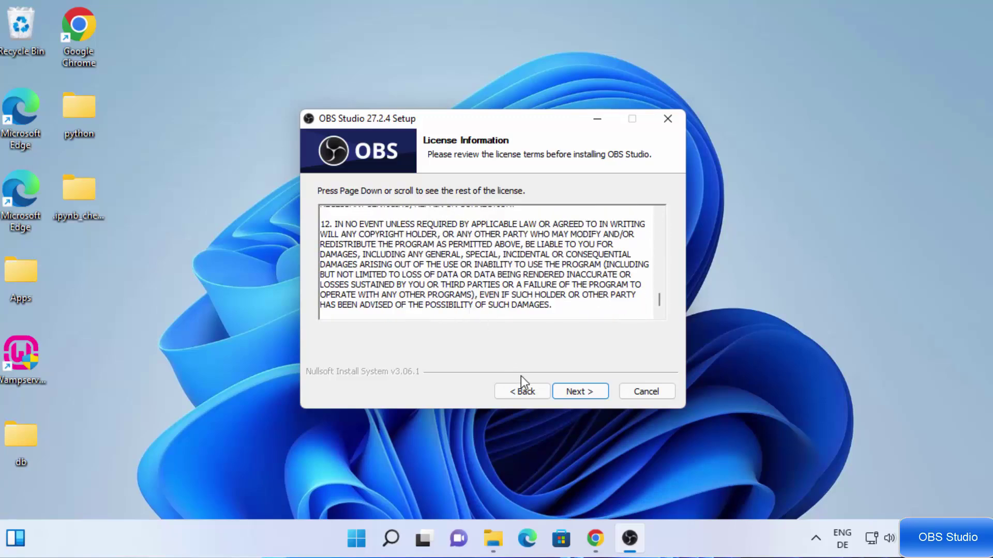
click(563, 391)
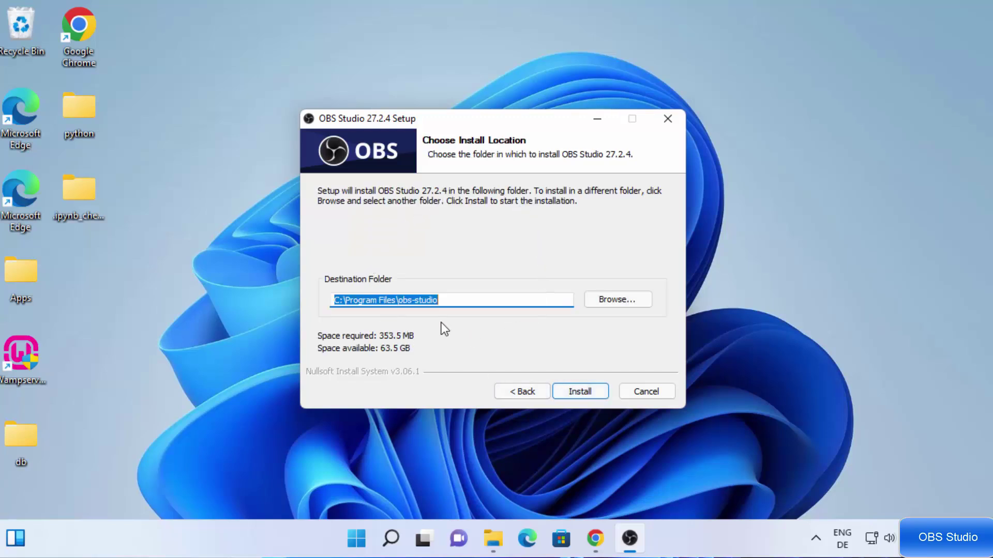
Step: Install OBS Studio into the destination folder C:\Program Files\obs-studio and show the installation details
click(375, 299)
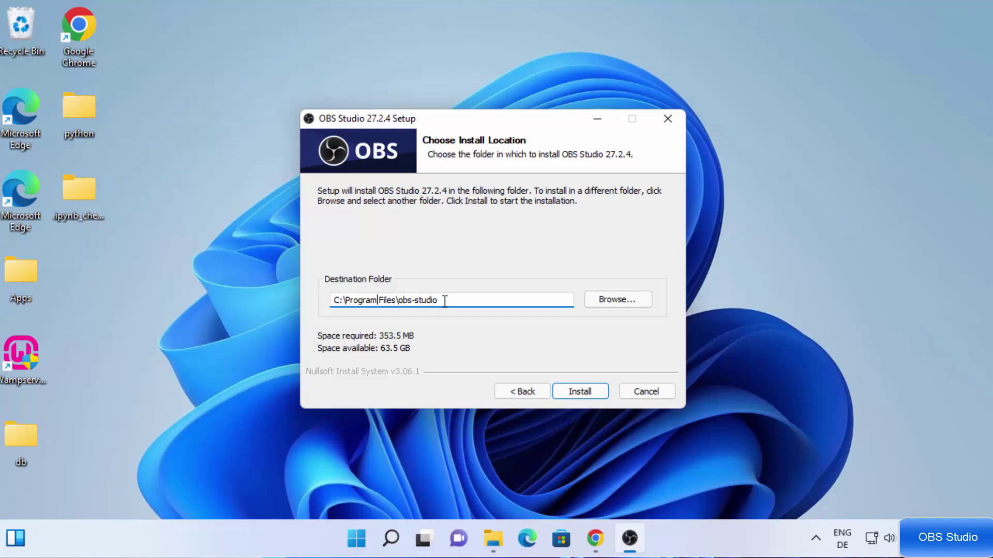
drag(456, 299, 598, 296)
drag(436, 300, 296, 302)
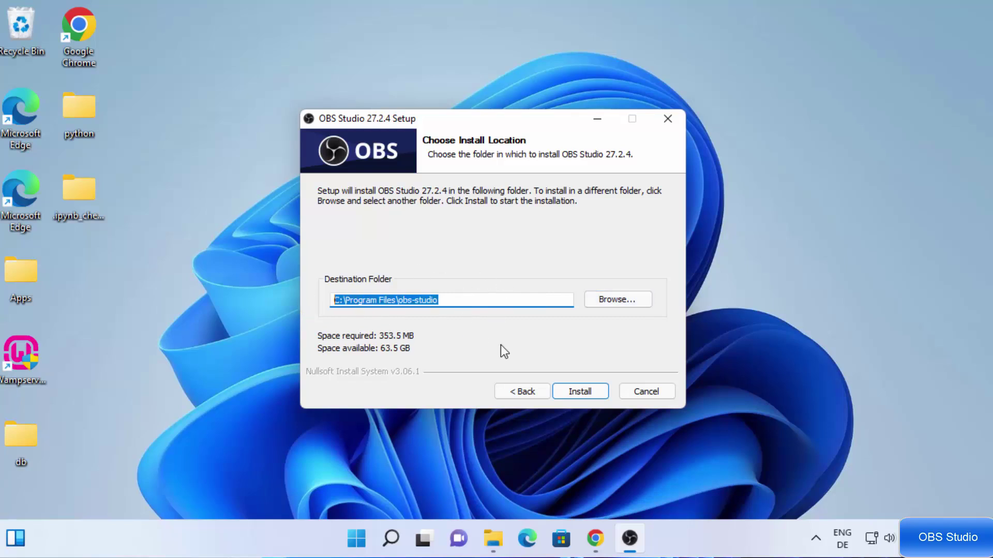
click(590, 392)
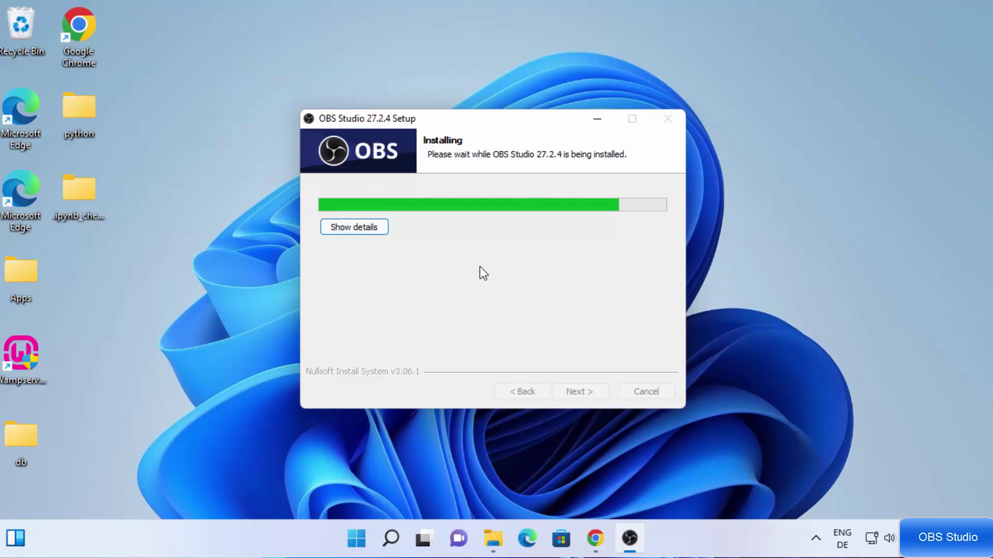
click(359, 233)
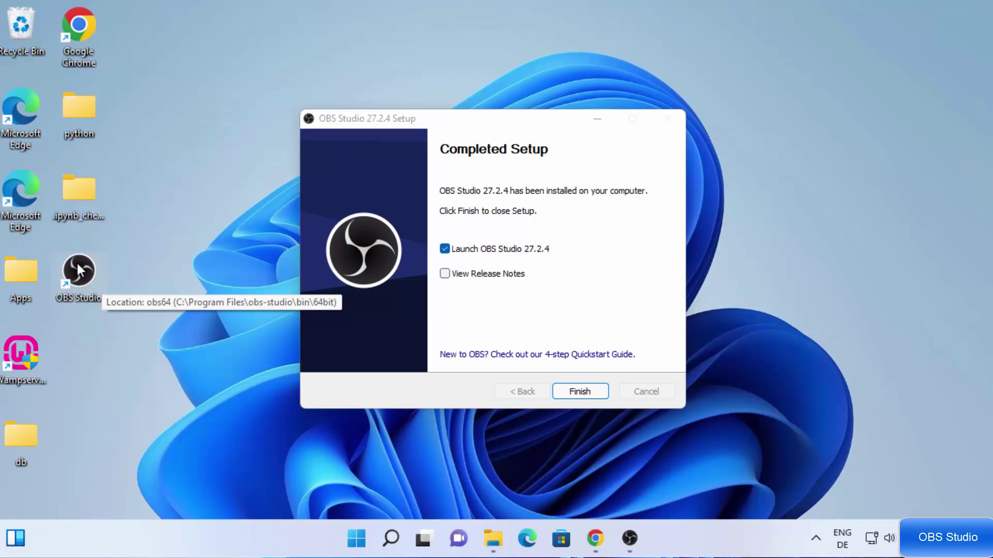
Step: Finish setup with OBS Studio 27.2.4 launched and choose "Optimize just for recording, I will not be streaming" in the Auto-Configuration Wizard
click(576, 397)
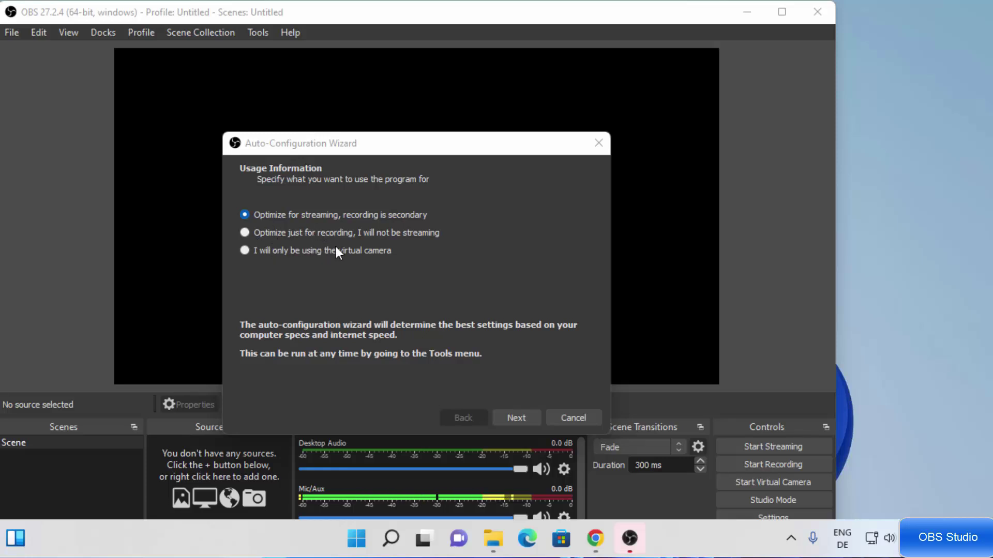
click(243, 231)
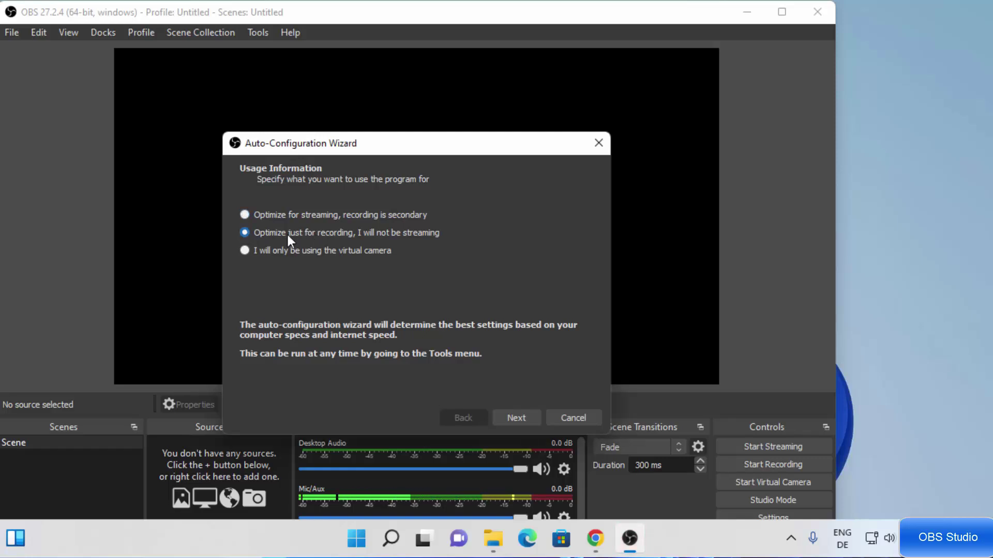
click(510, 419)
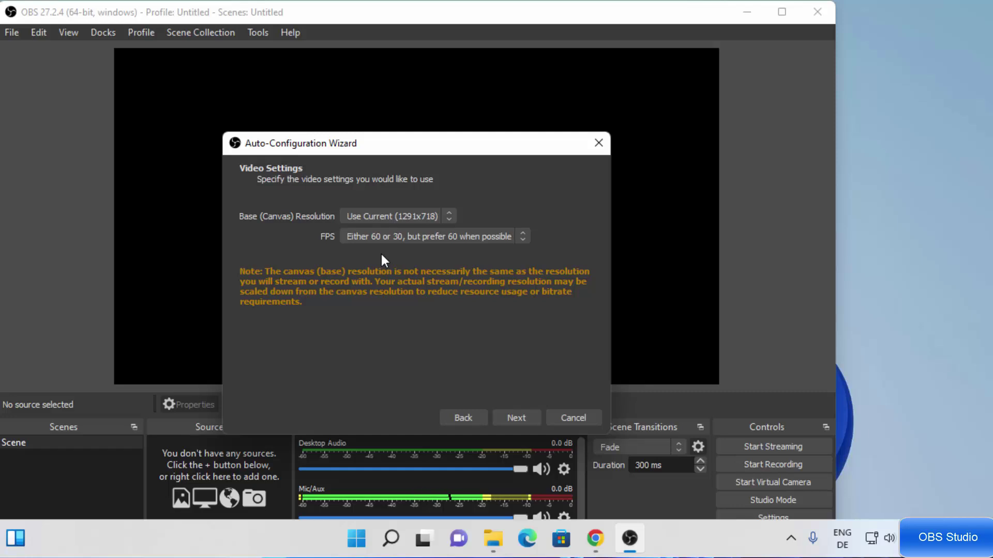
Step: Set the base canvas resolution to 1920x1080 with FPS "Either 60 or 30, but prefer 60 when possible", and apply the wizard's settings
click(375, 218)
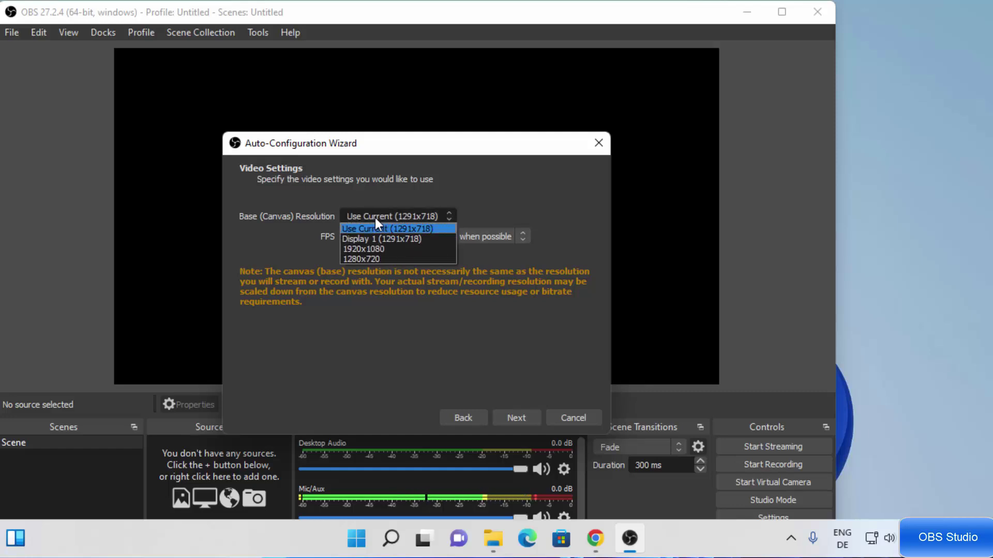
click(355, 250)
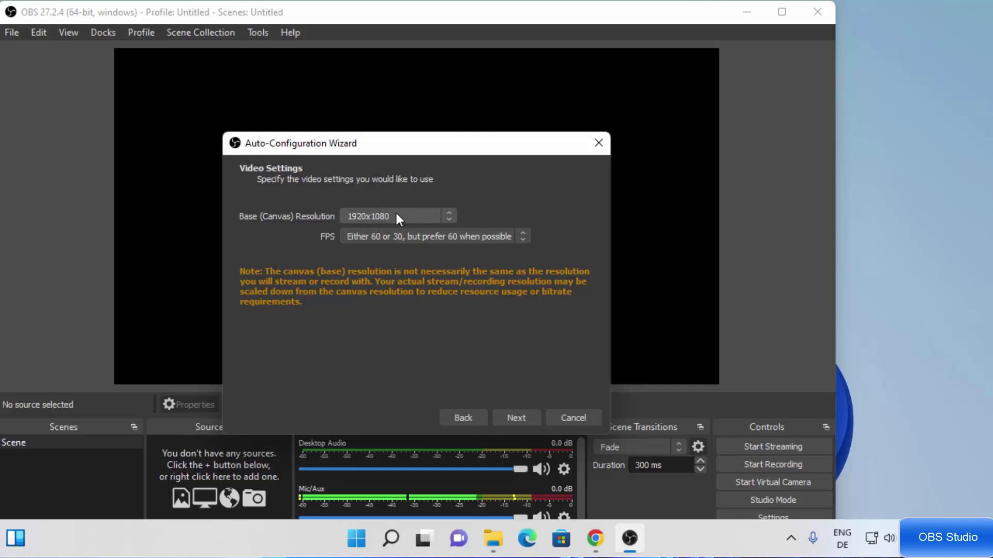
click(375, 237)
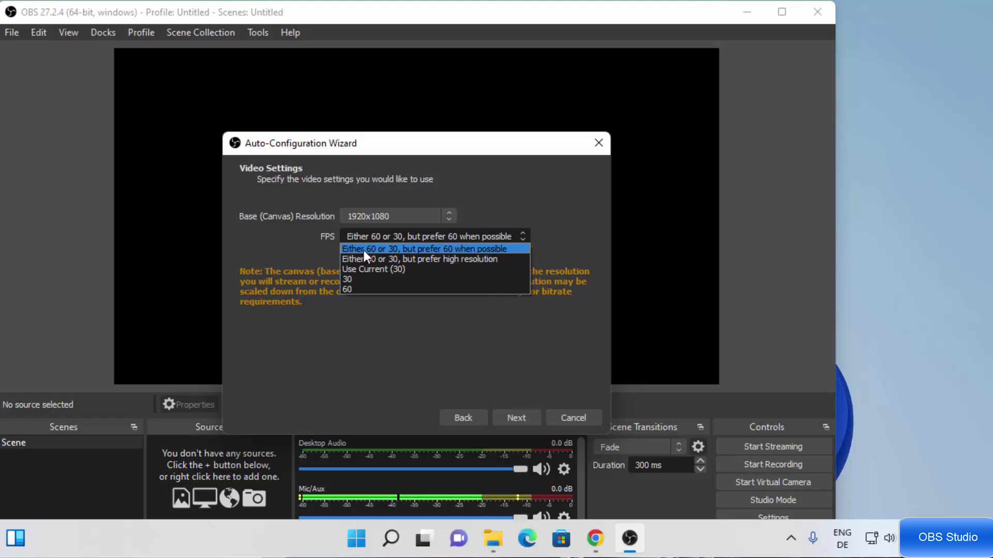
click(364, 250)
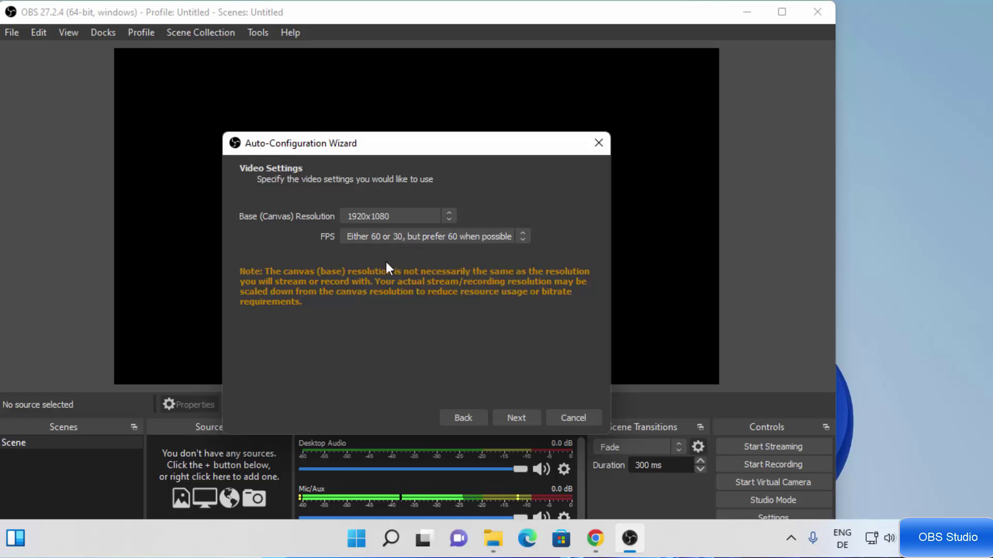
click(516, 417)
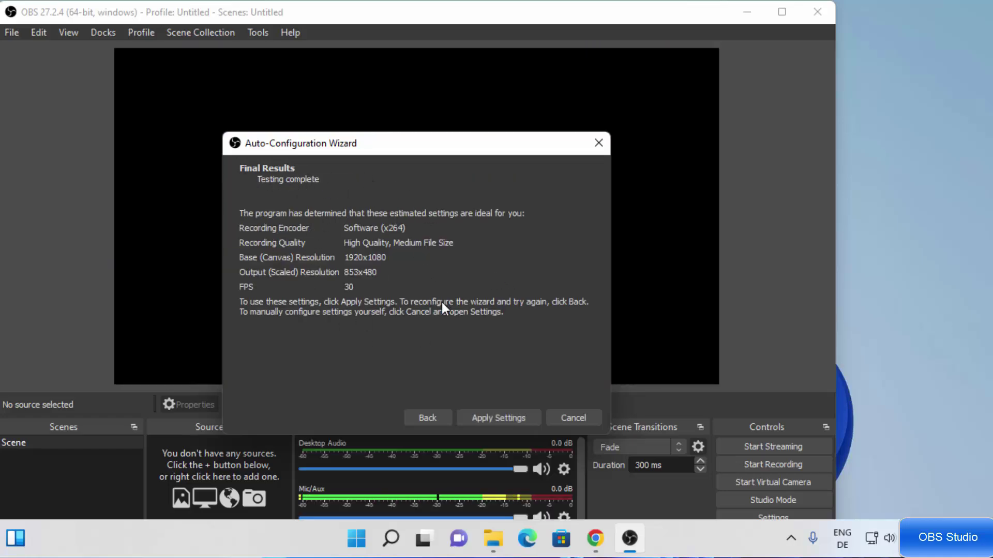
click(483, 419)
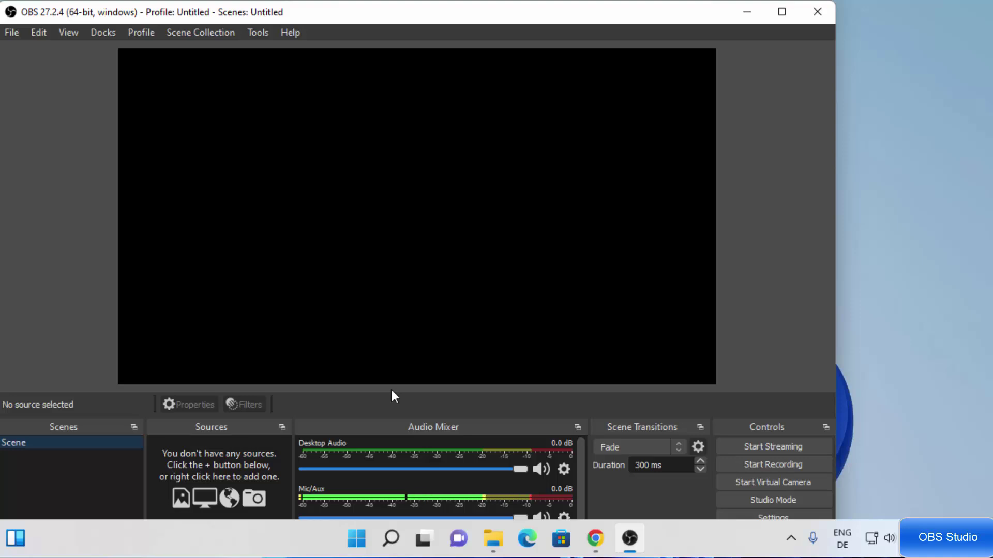
Step: Add a new Display Capture source named "Display Capture 1" to the scene and keep it visible
right_click(235, 458)
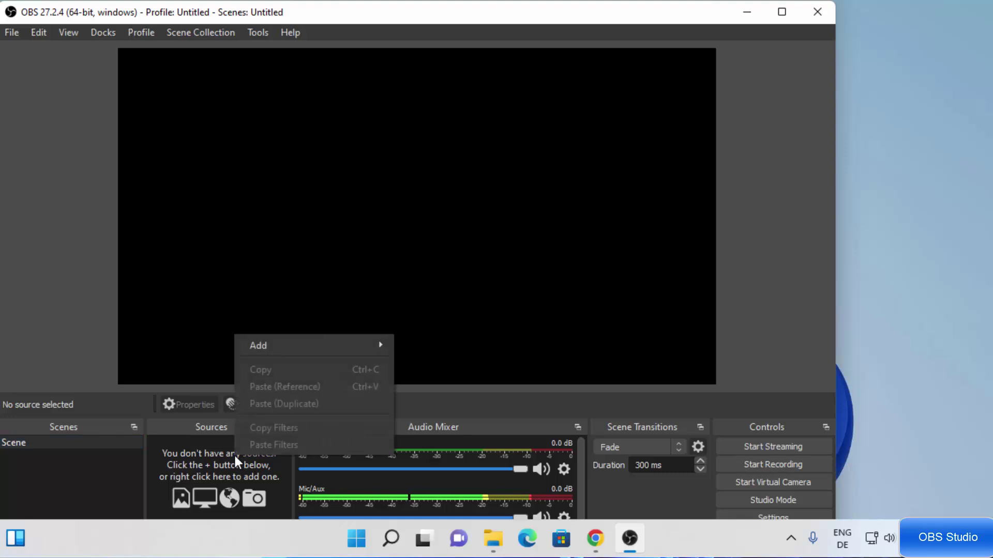
click(205, 455)
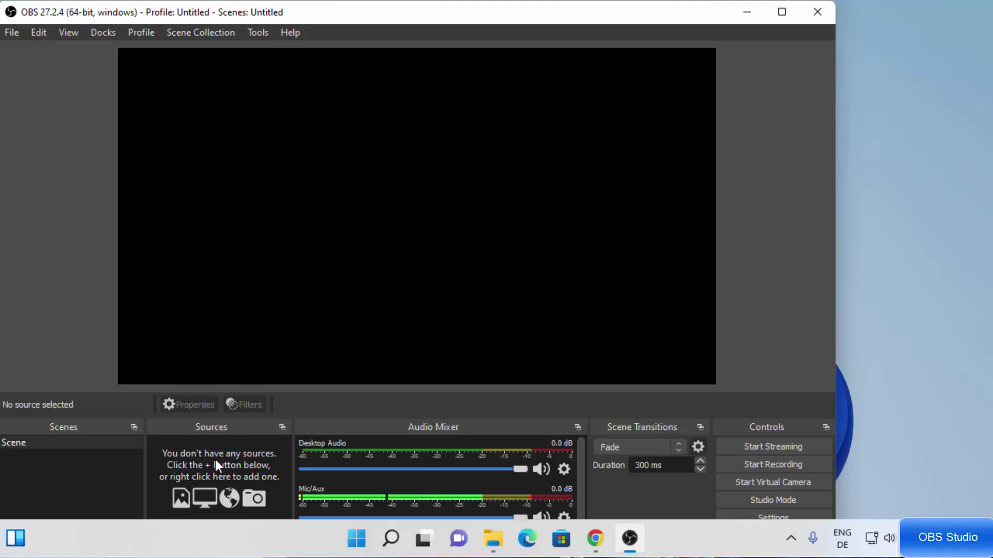
right_click(215, 460)
mouse_move(257, 351)
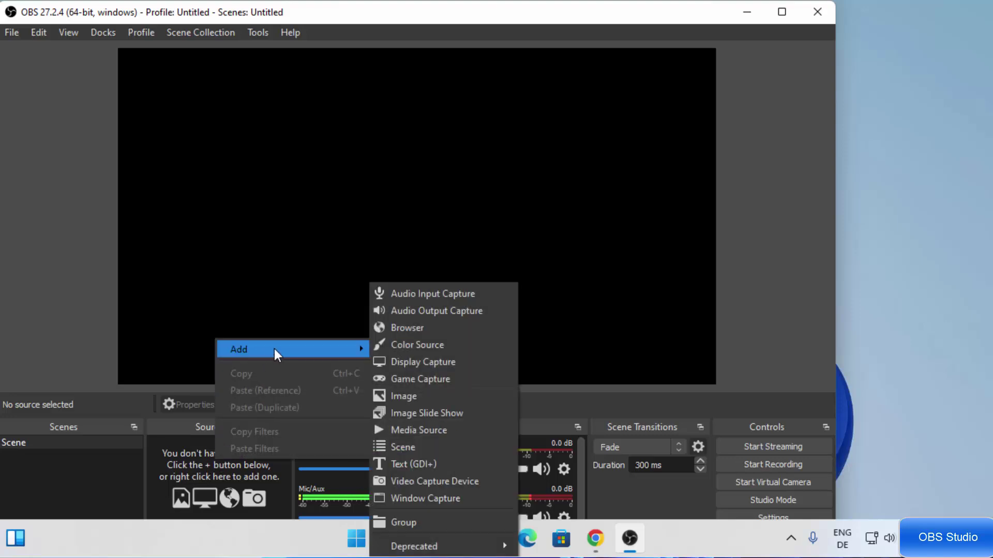
click(421, 362)
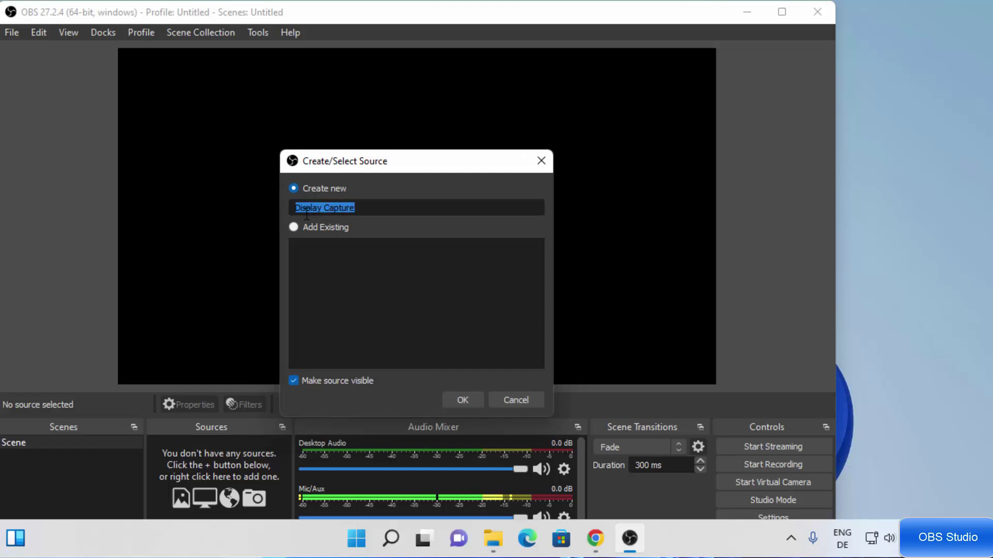
click(365, 213)
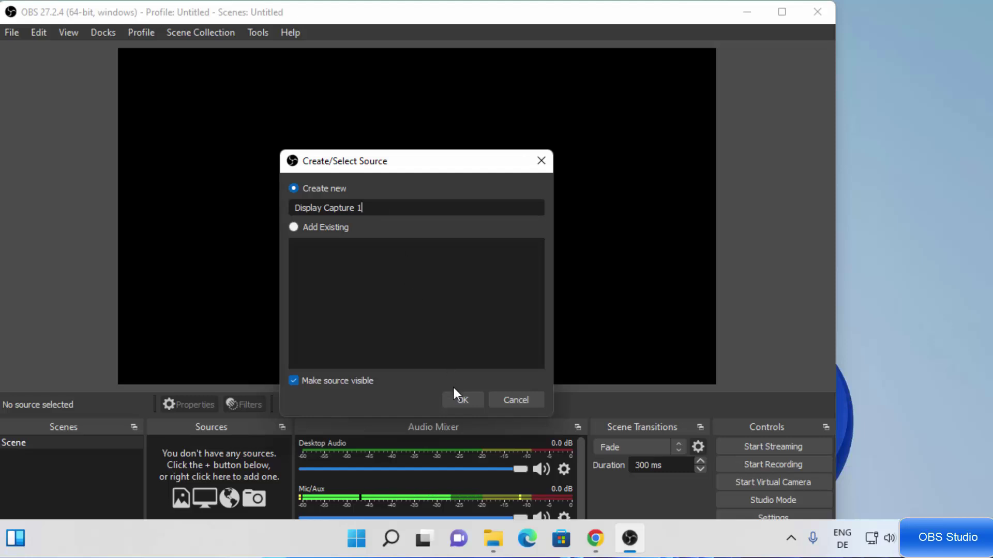
click(462, 401)
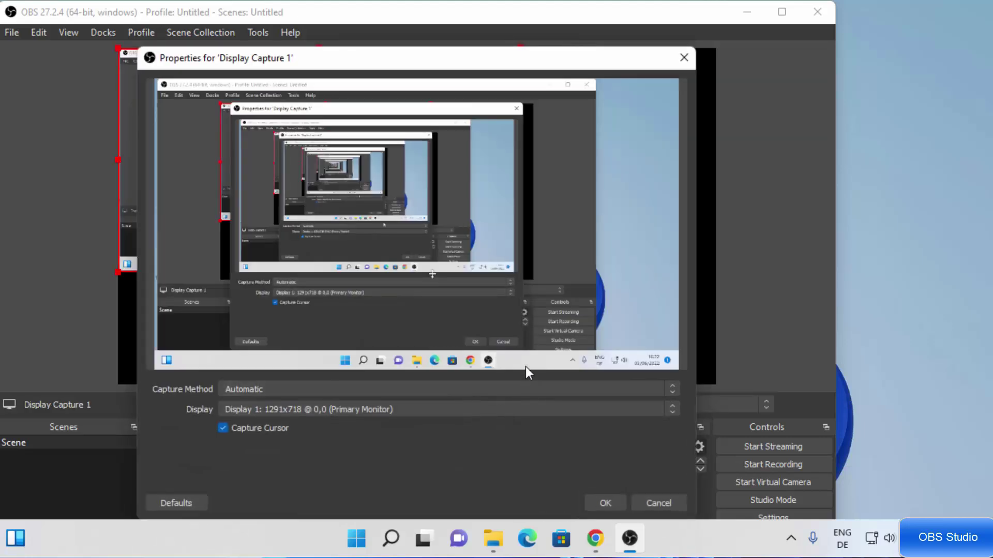
Step: Keep the Automatic capture method, choose Display 1: 1291x718 @ 0,0 (Primary Monitor) for Display Capture 1, and accept the source properties
drag(492, 60, 494, 35)
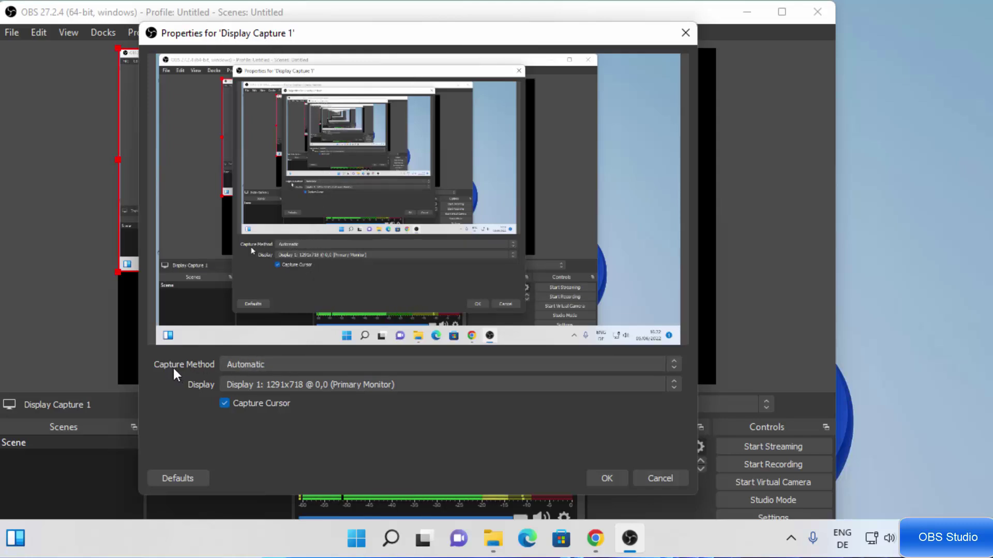
click(241, 364)
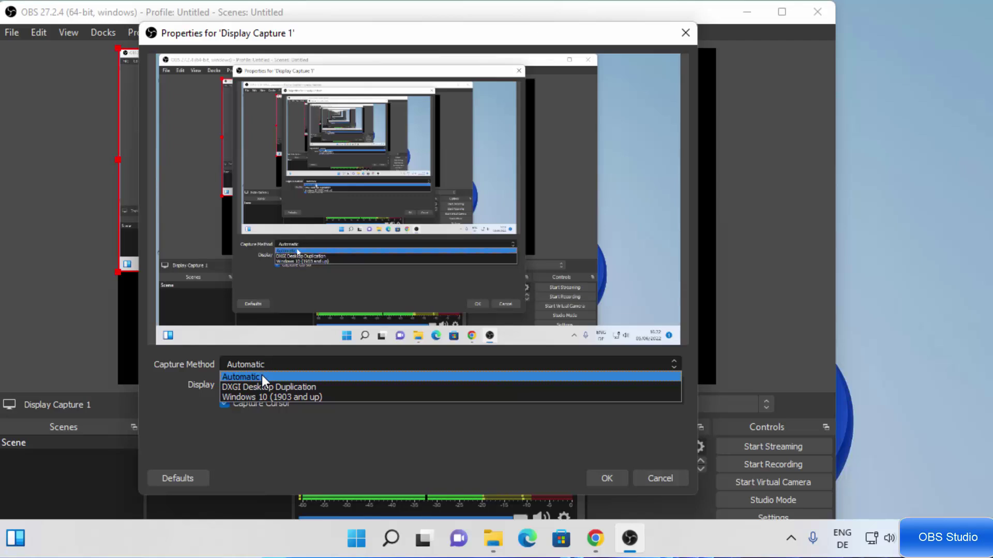
click(173, 389)
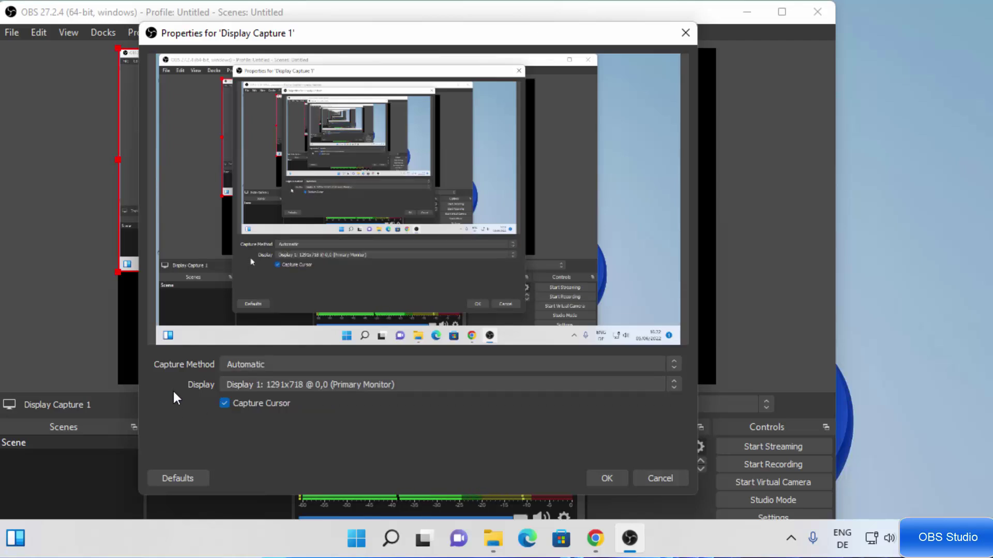
click(230, 383)
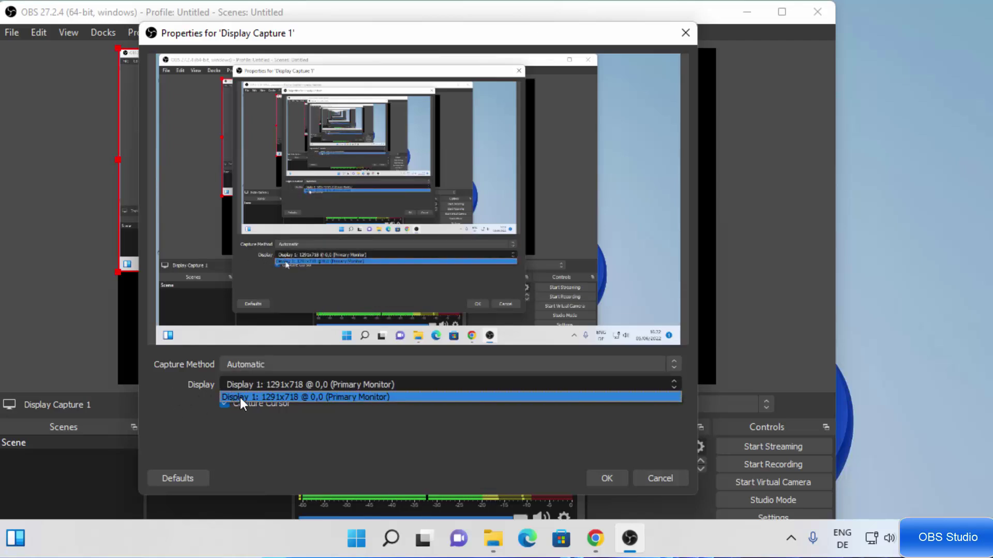
click(240, 399)
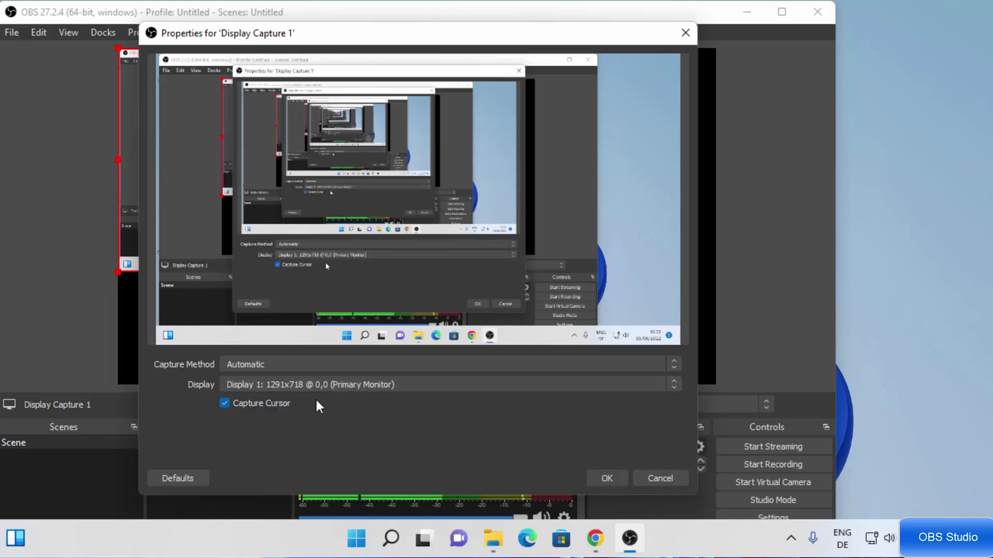
click(600, 477)
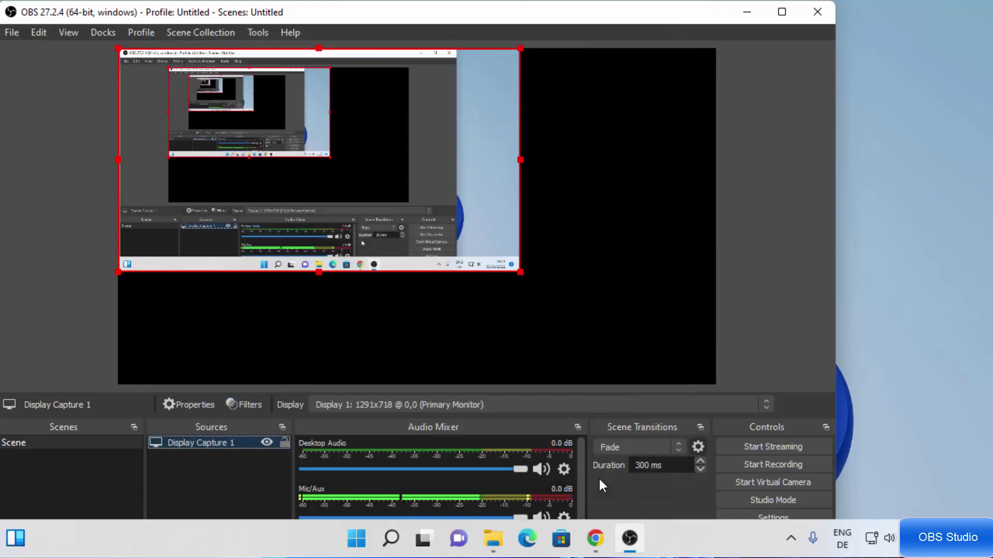
Step: Enlarge the Display Capture 1 source until it fills the black canvas in the preview, and maximize the program window
drag(521, 273, 664, 385)
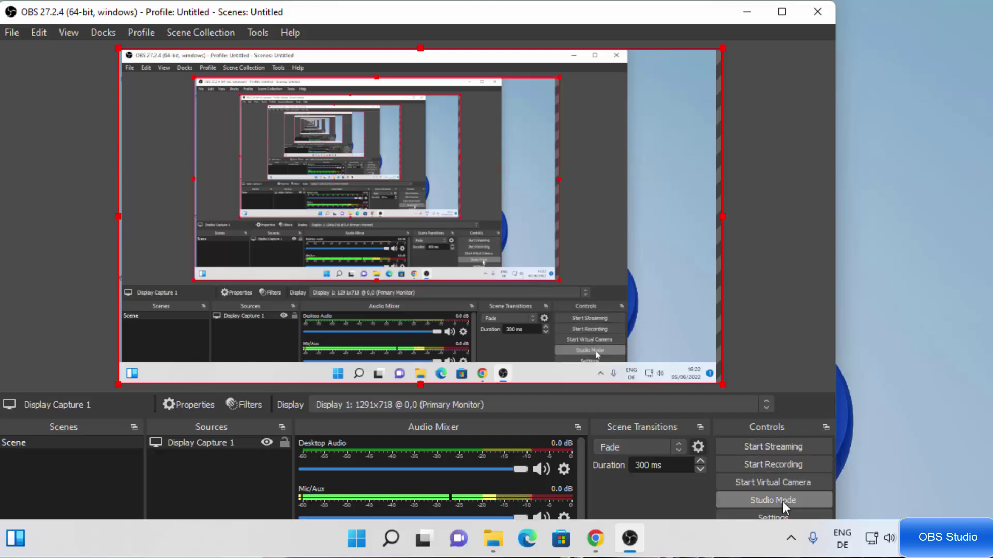
click(783, 12)
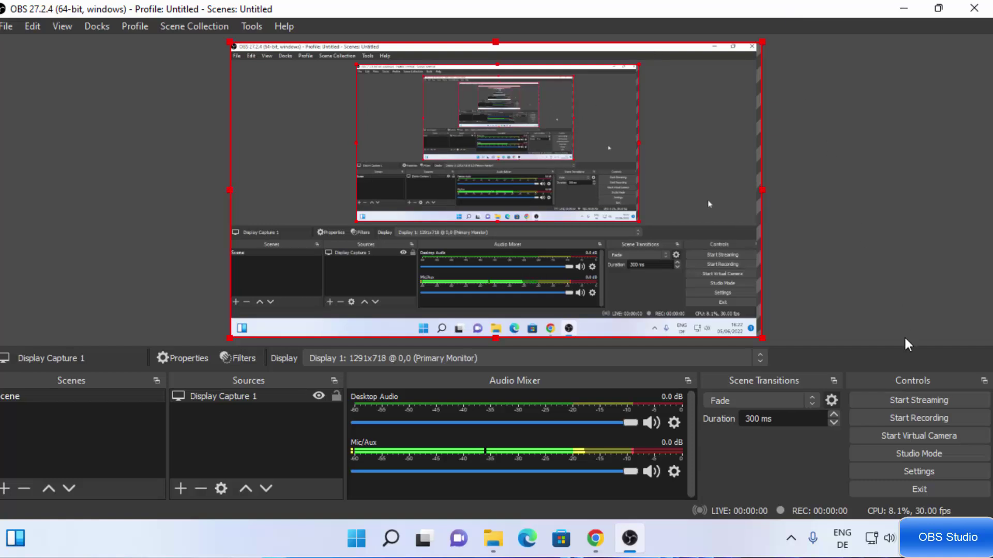
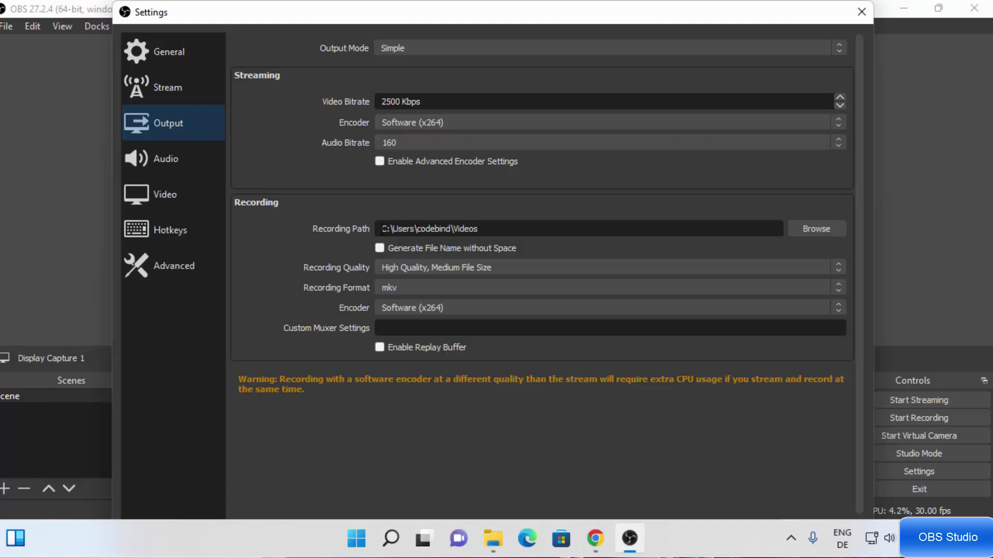
Step: Check the recording path in the output settings, view the matching Videos folder in File Explorer, and return to the OBS settings
drag(381, 228, 484, 228)
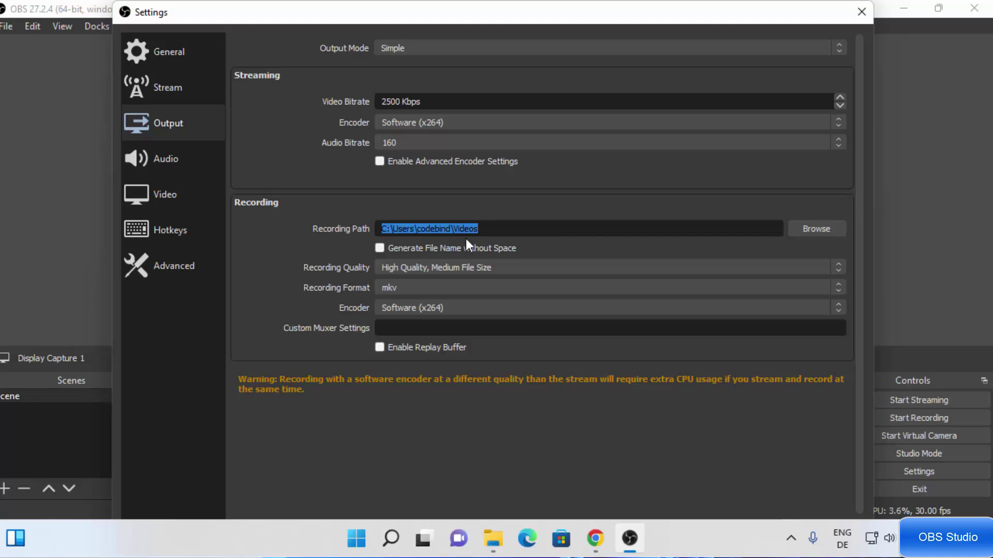
click(493, 539)
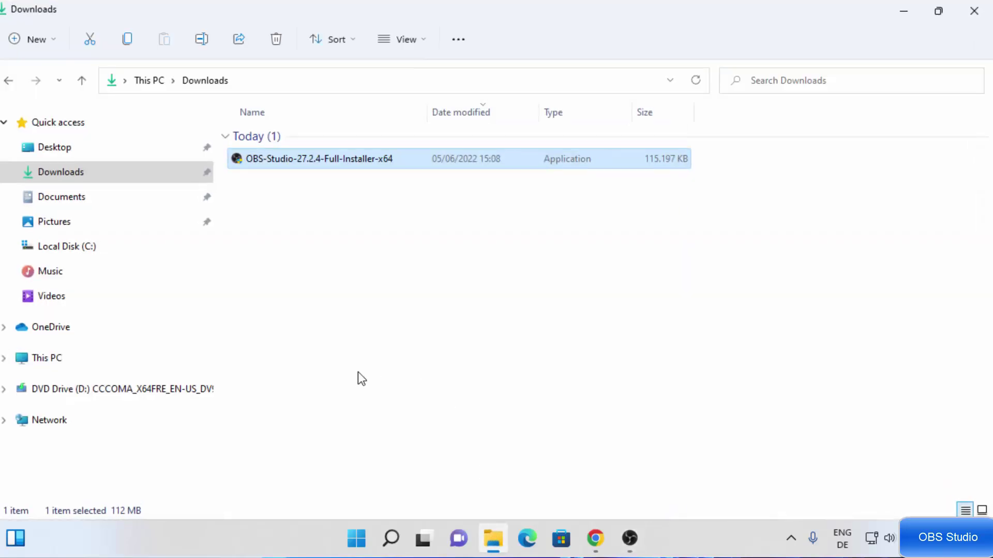
click(92, 299)
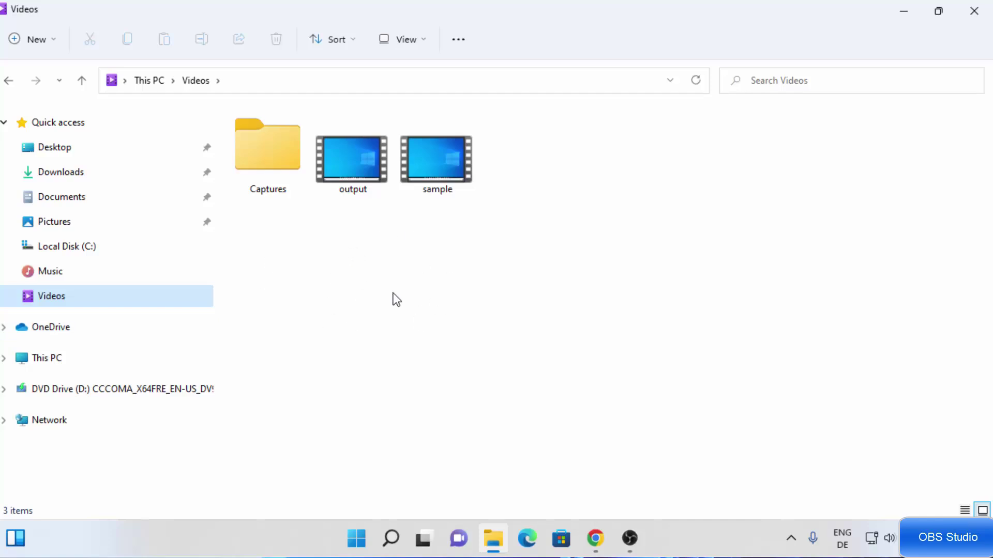
click(903, 12)
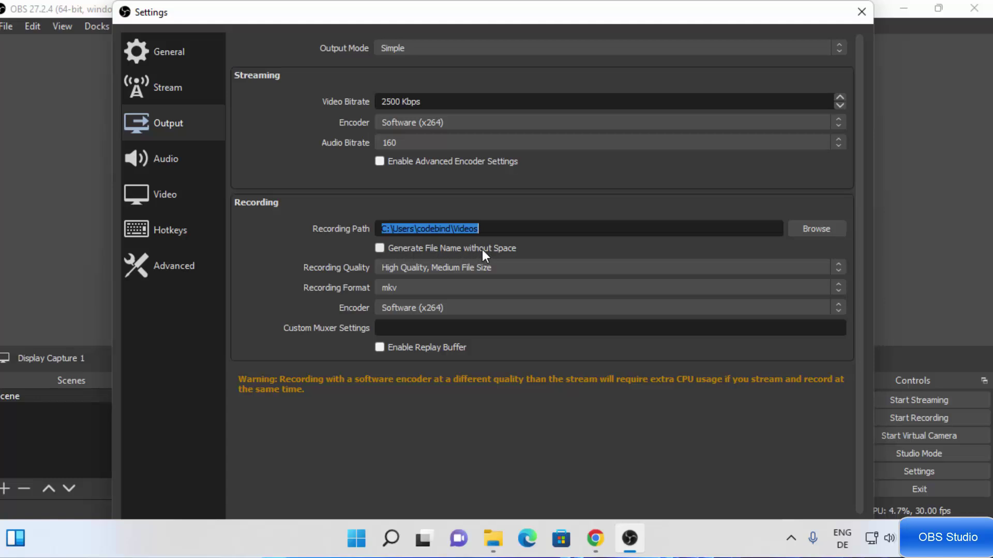
Step: Configure recording output with file names generated without space, "High Quality, Medium File Size" quality, mp4 format and the Software (x264) encoder
click(383, 247)
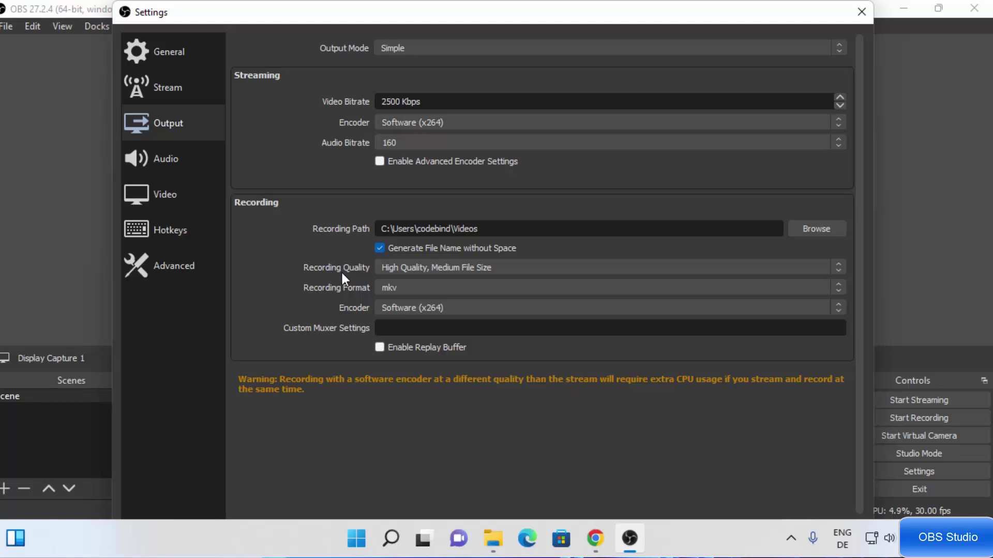
click(408, 268)
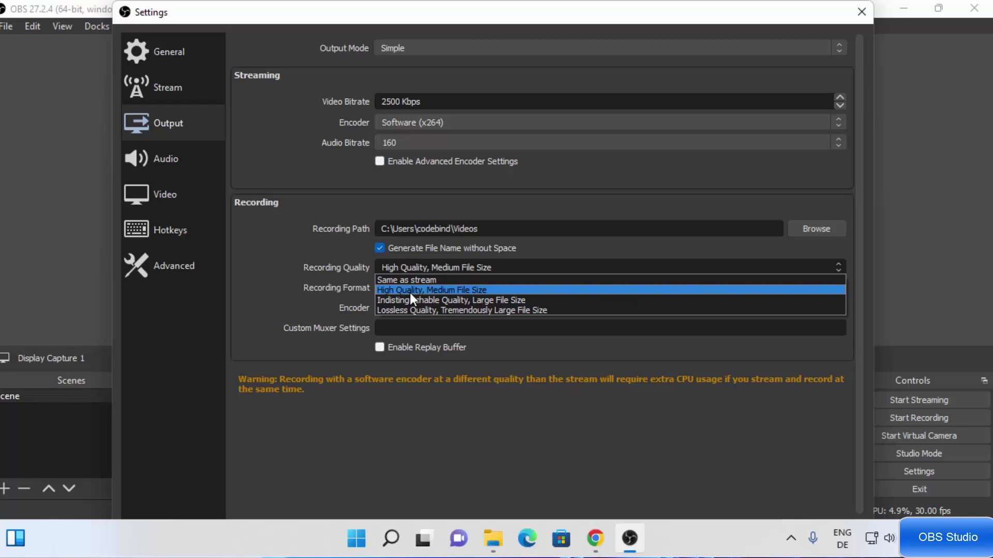
click(408, 290)
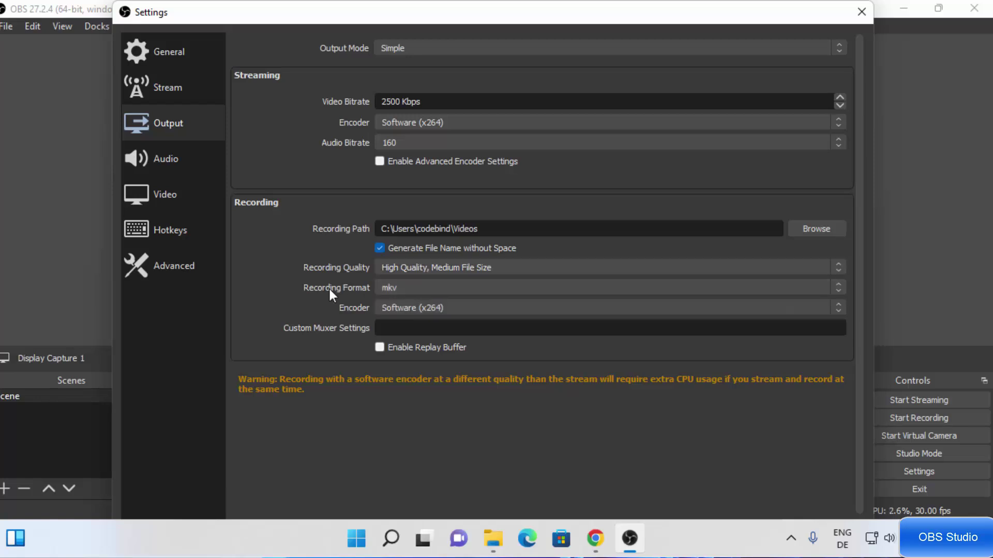
click(395, 286)
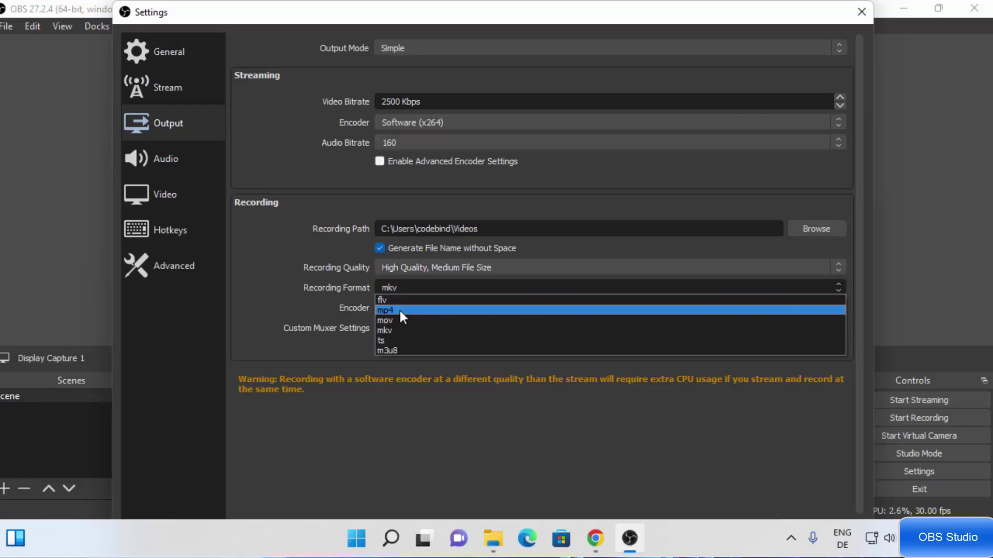
click(402, 309)
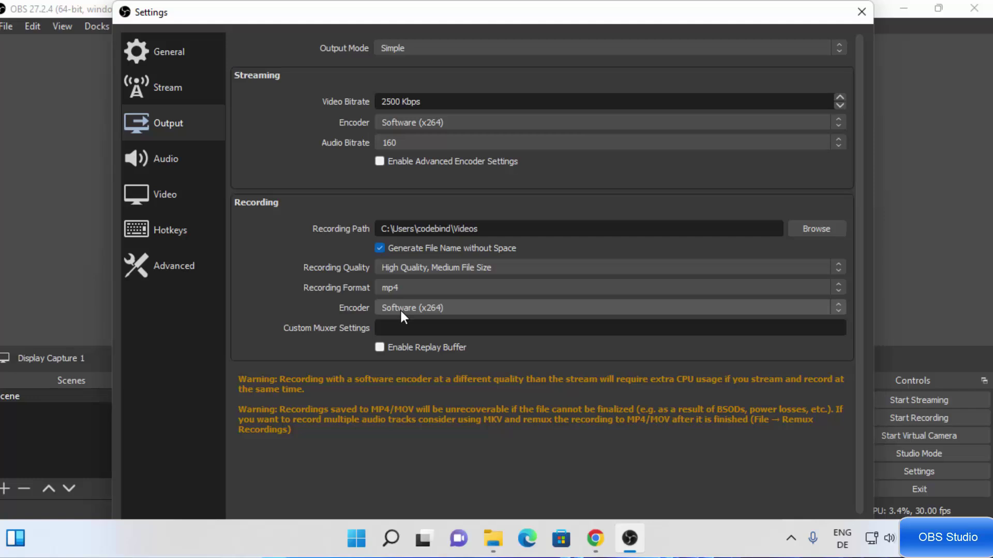
click(398, 309)
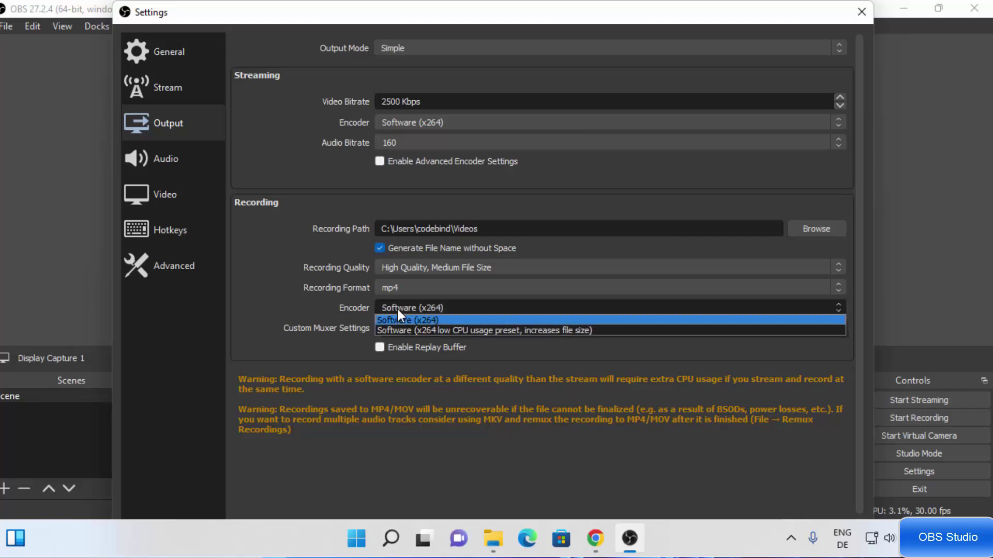
click(395, 319)
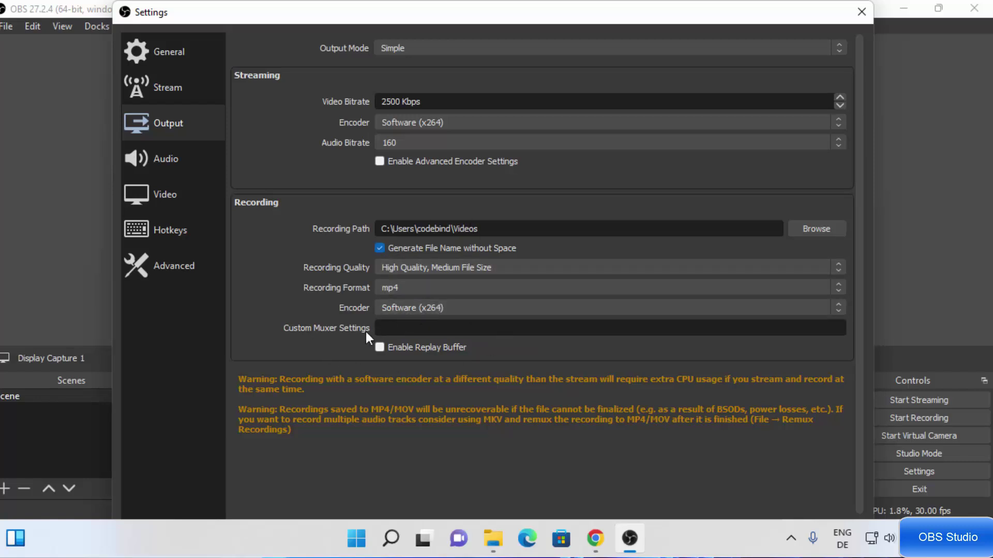
Step: Review the device options available for Desktop Audio and Mic/Auxiliary Audio in the audio settings without changing them
click(162, 163)
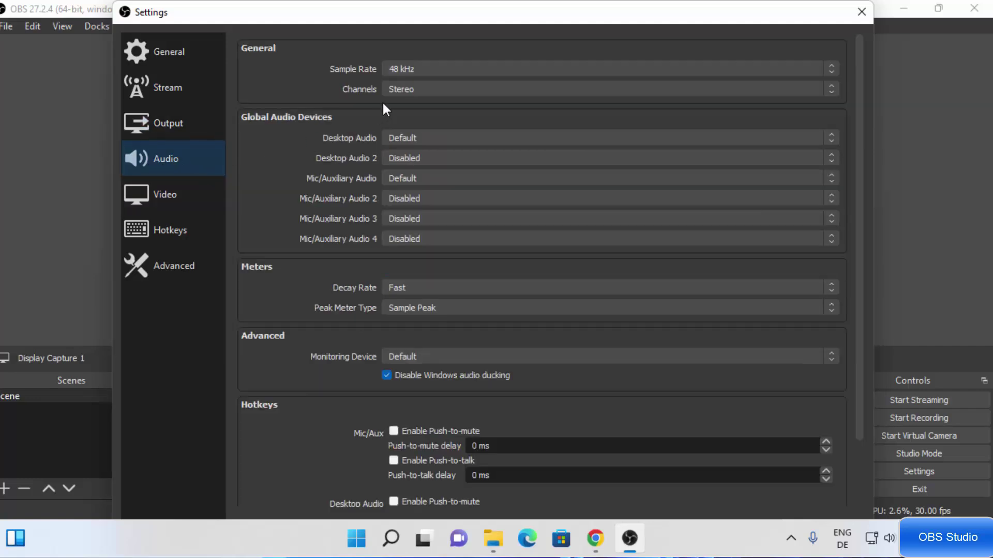
click(407, 139)
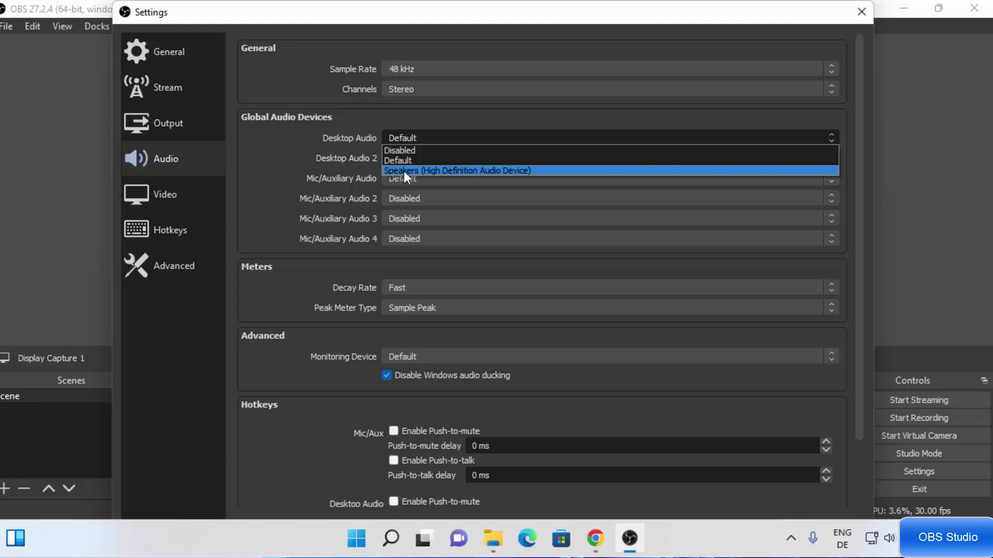
click(313, 156)
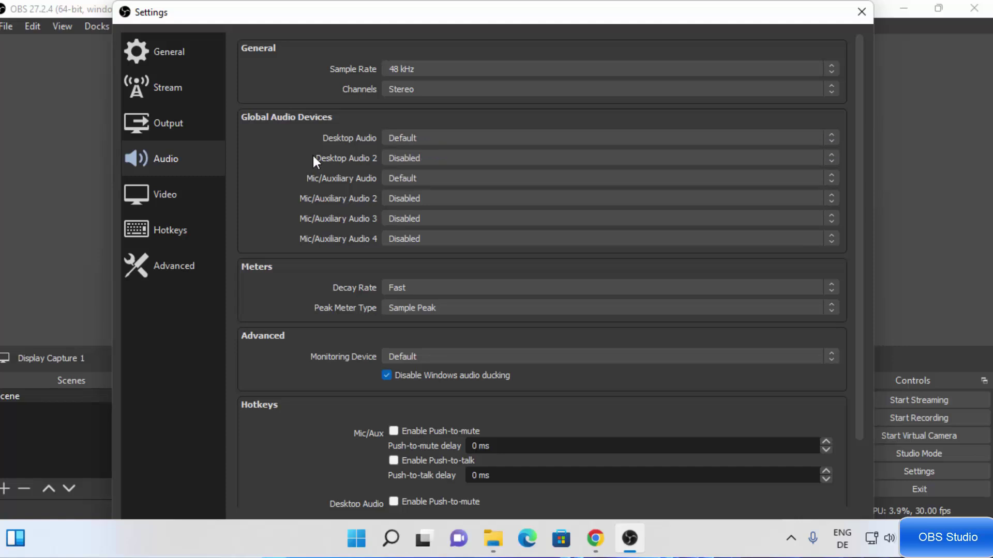
click(410, 177)
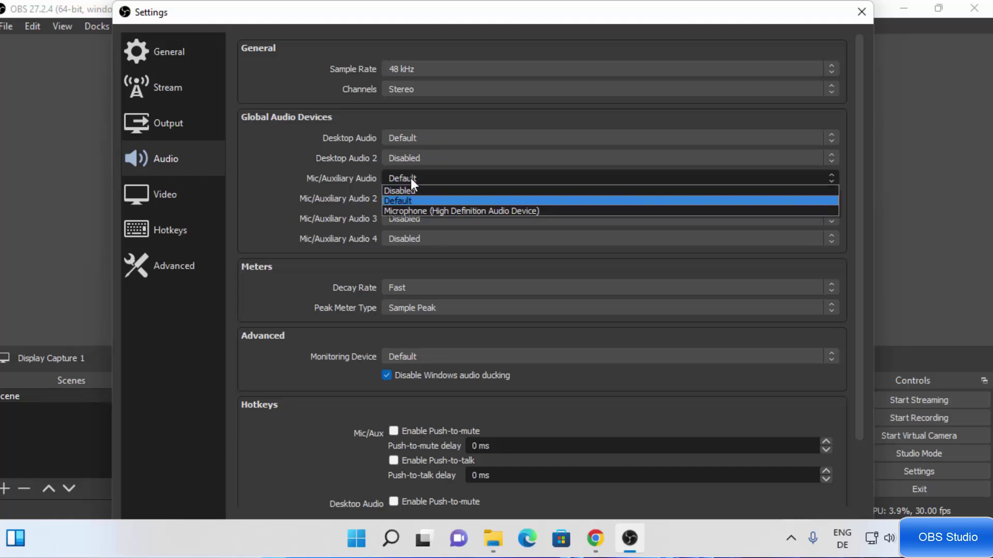
click(321, 197)
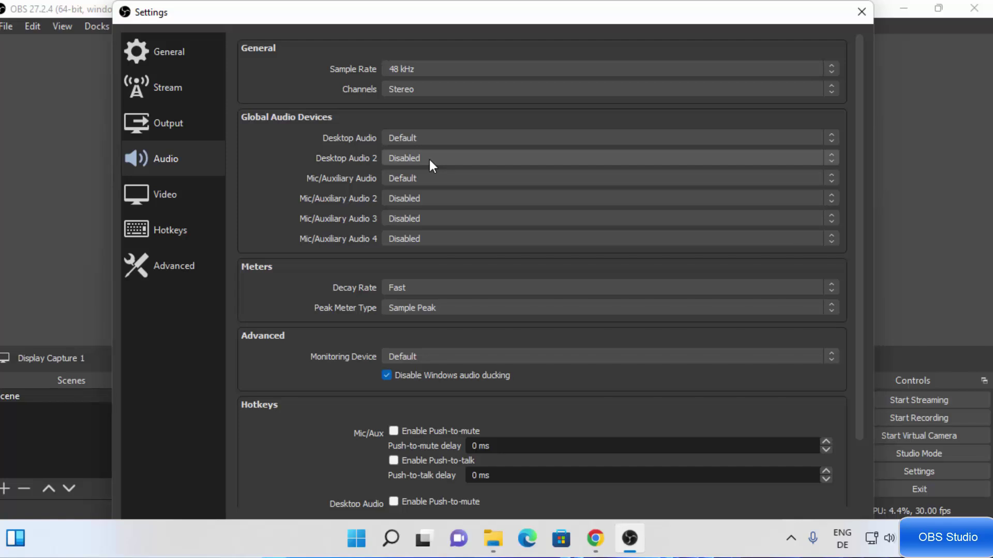
Step: Set the base (canvas) resolution to 1291x718 in the video settings
click(175, 195)
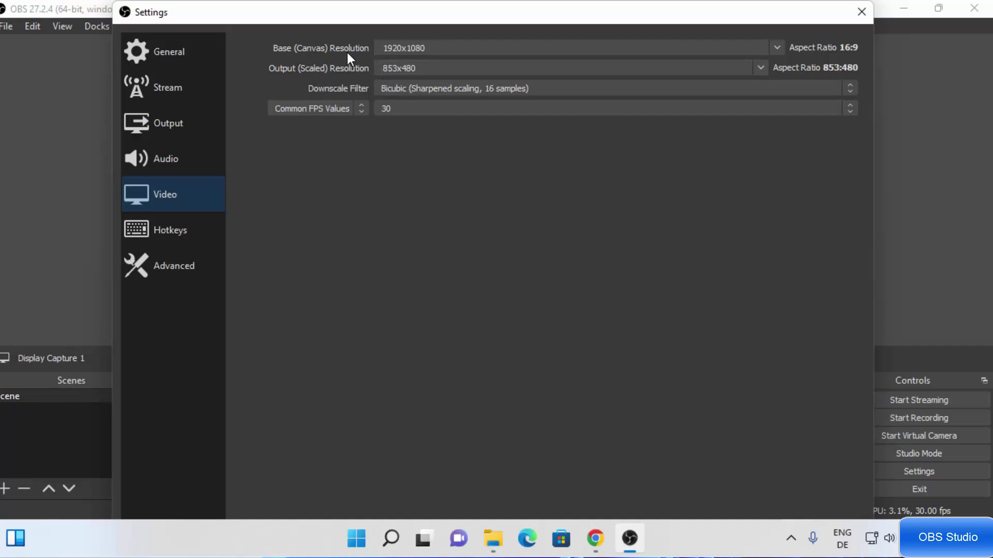
click(445, 50)
click(776, 47)
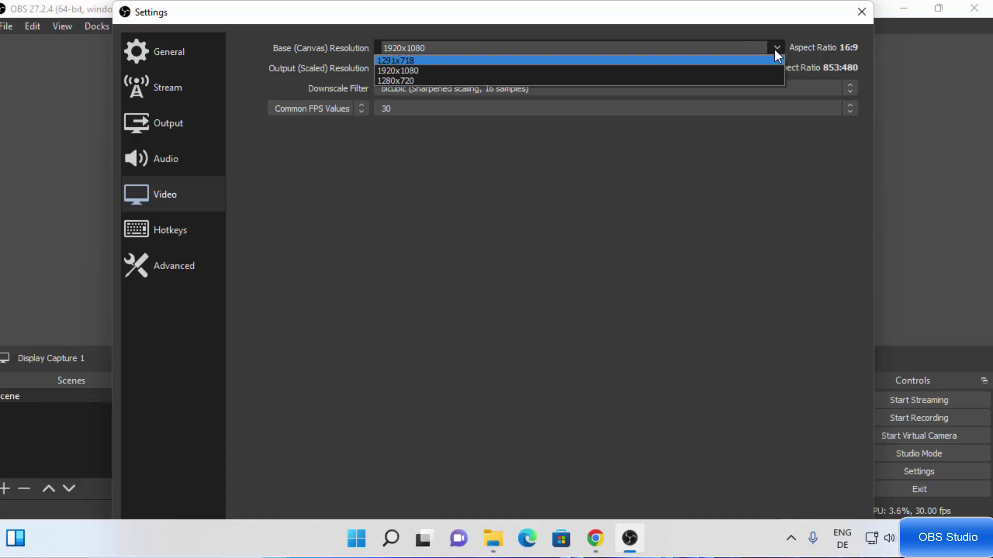
click(731, 60)
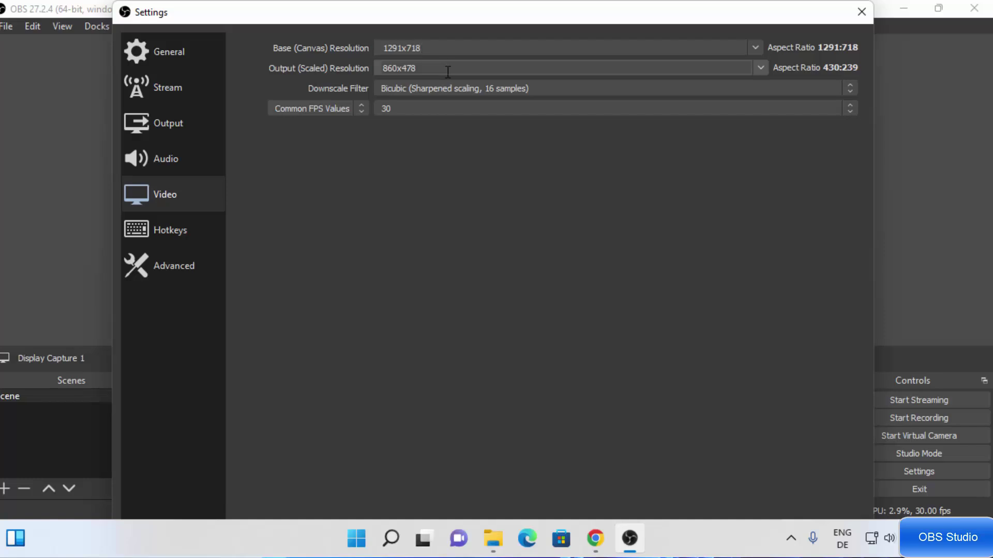
Step: Review the available output (scaled) resolutions and downscale filters in the video settings, leaving both selections as they are
click(760, 67)
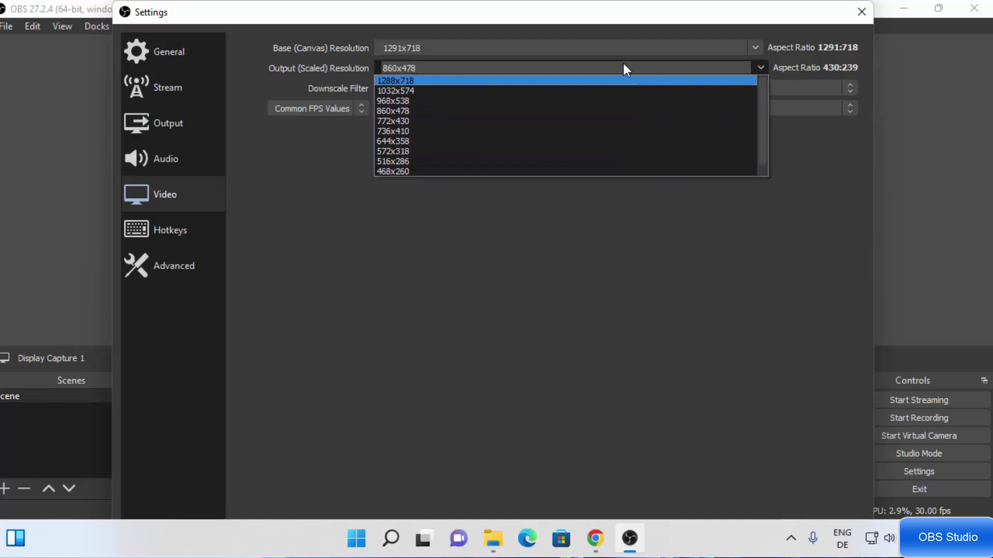
click(832, 194)
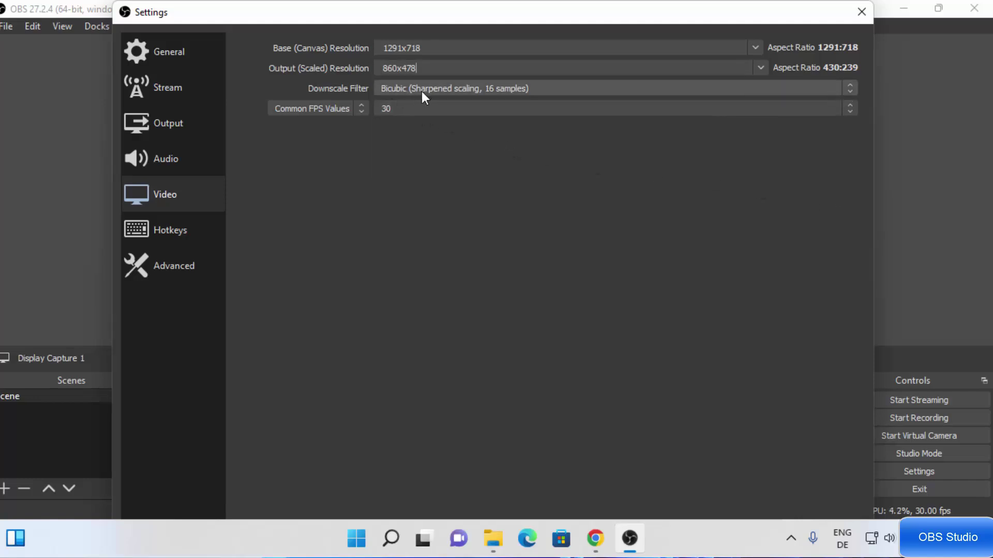
click(445, 90)
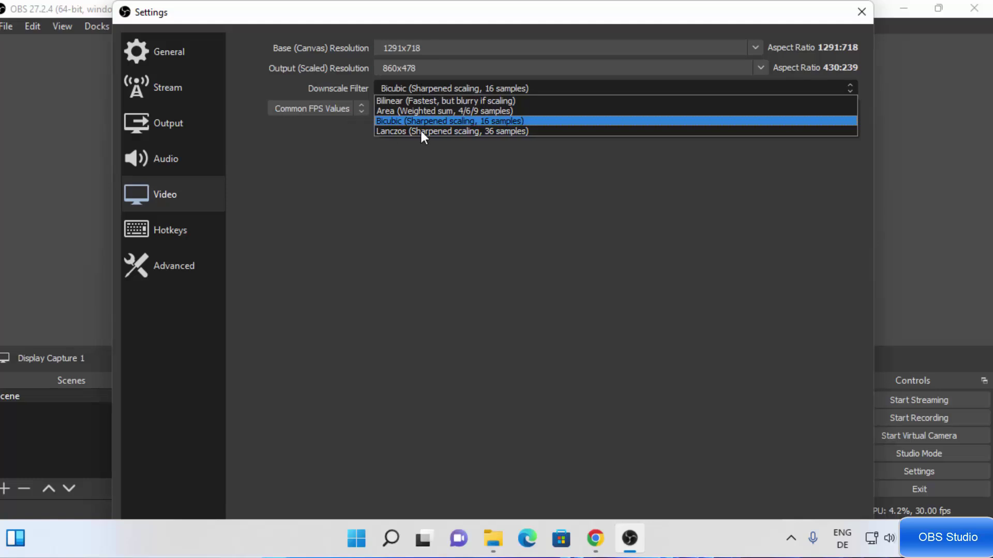
click(325, 167)
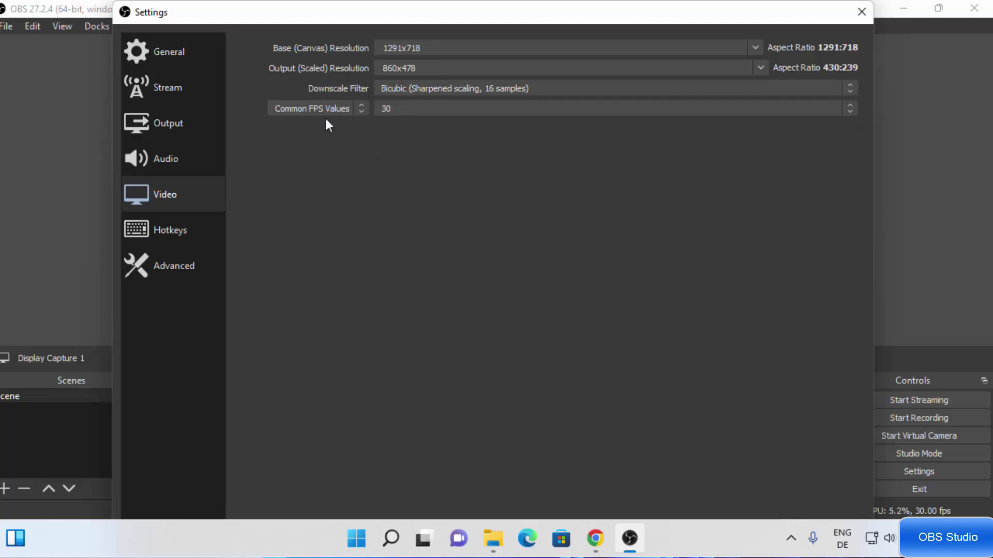
Step: Move the Settings window so its lower edge is reachable, apply the changed settings and close it
drag(222, 12, 268, 24)
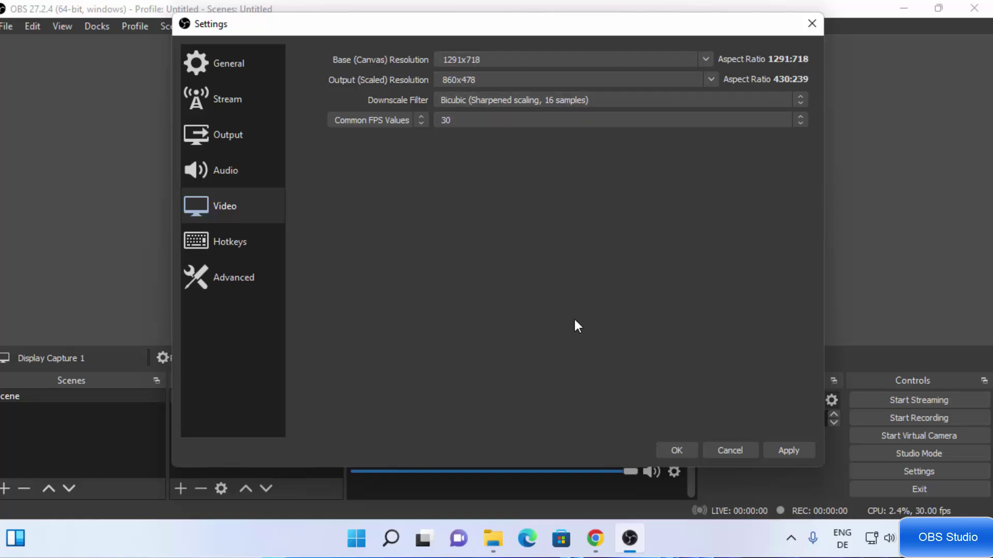
click(795, 451)
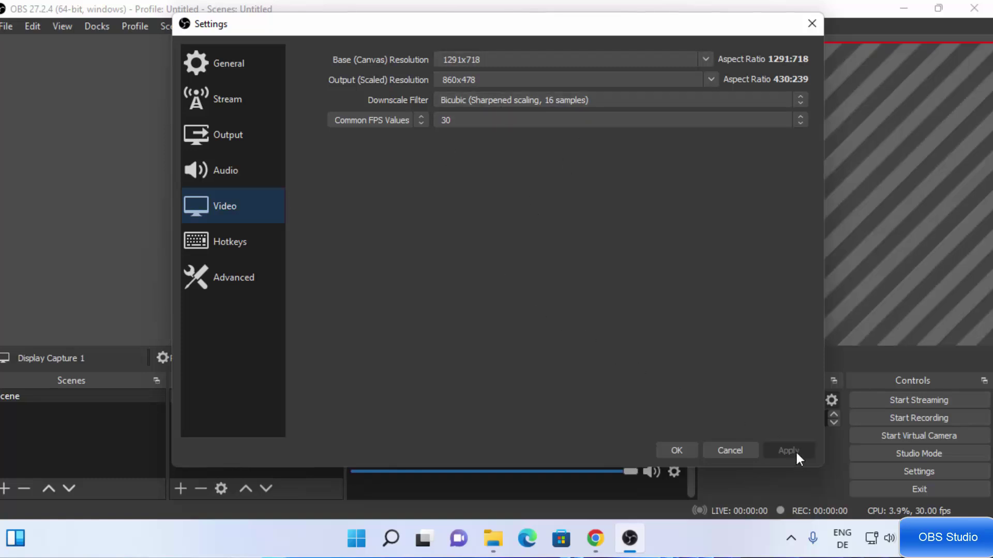
click(683, 450)
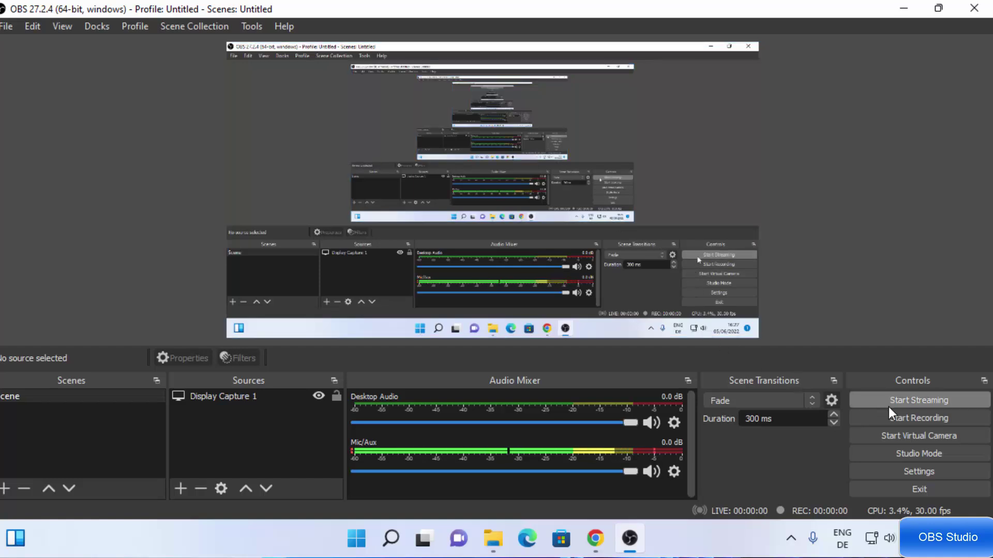
Step: Start recording the screen, minimize OBS Studio and switch to Google Chrome from the desktop
click(896, 420)
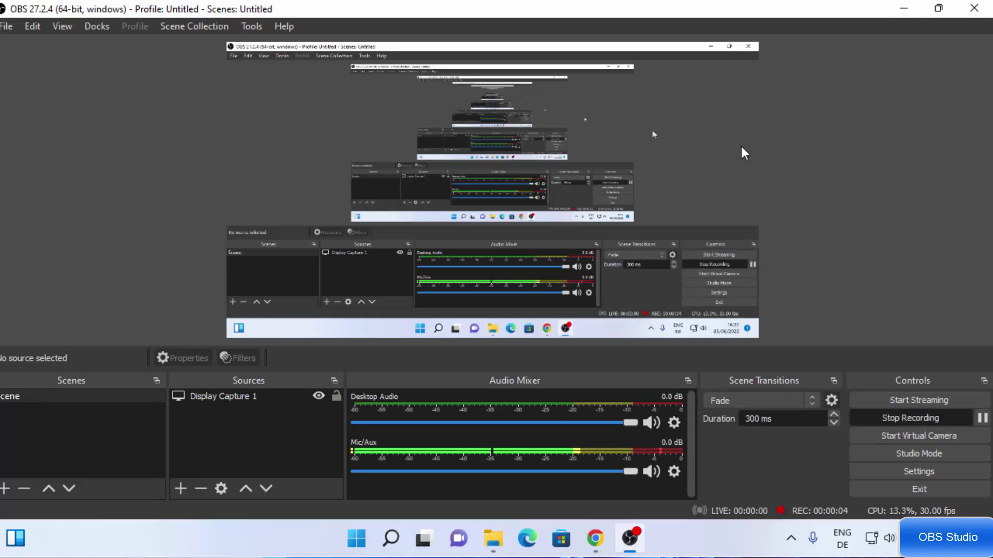
click(903, 9)
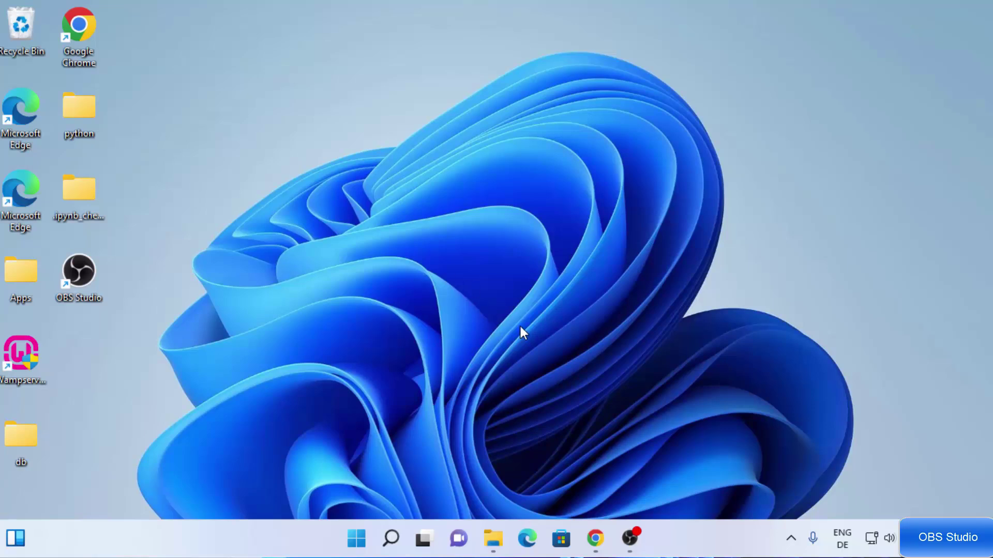
double_click(80, 31)
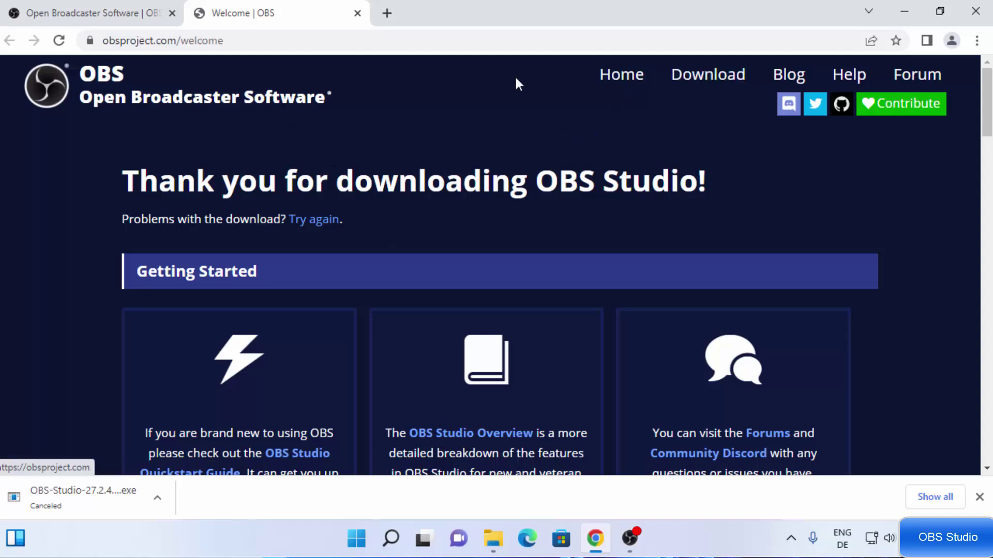
Step: Show the Download page of the OBS website, dismiss the browser's finished-downloads bar and minimize Chrome
click(688, 82)
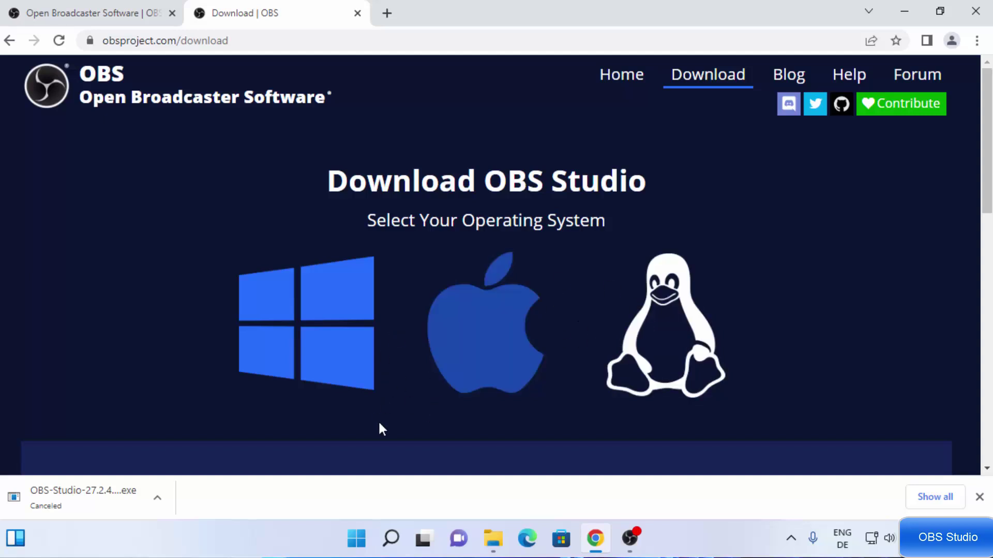
click(979, 497)
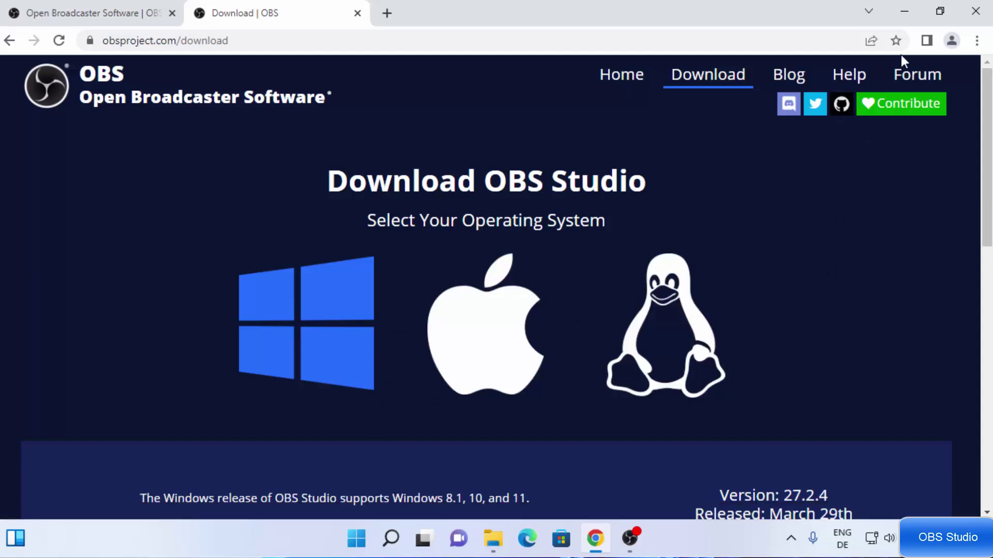
click(904, 16)
Step: Bring up the Videos folder in File Explorer briefly, minimize it, return to OBS Studio and stop the recording
click(491, 540)
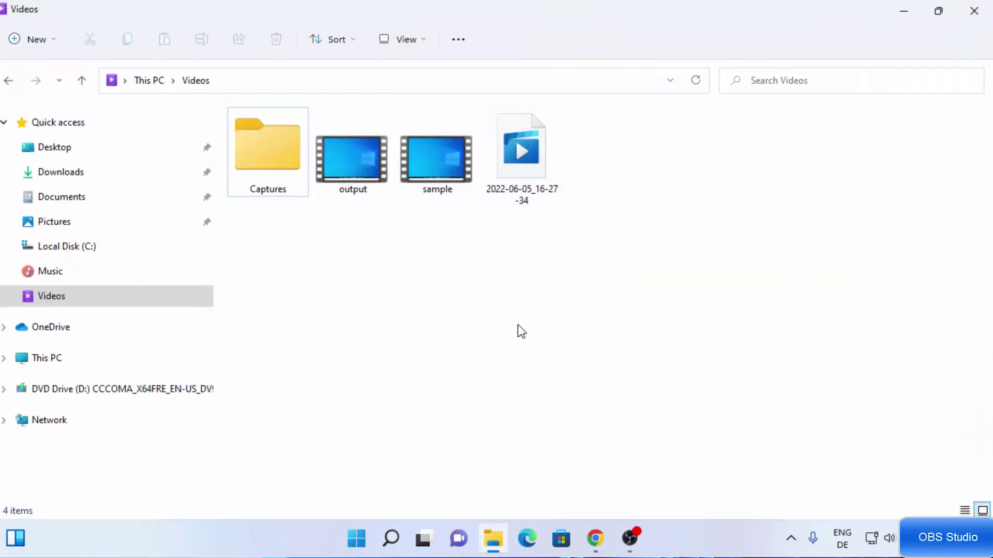
click(904, 11)
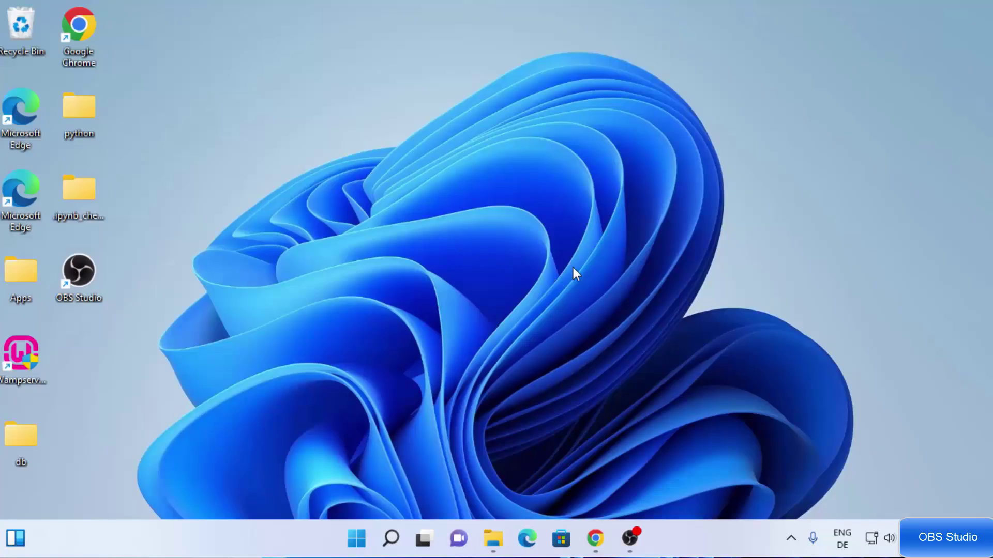
click(630, 538)
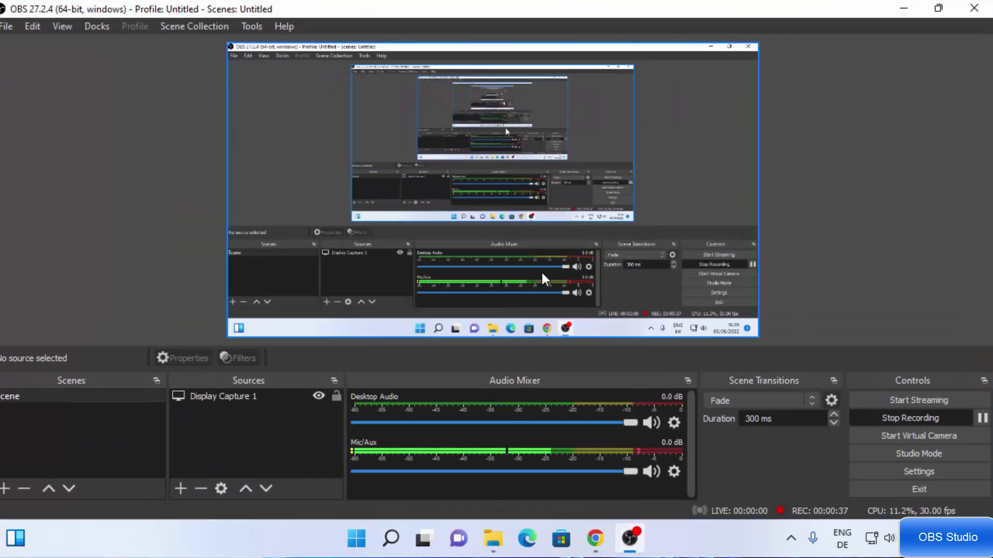
click(966, 420)
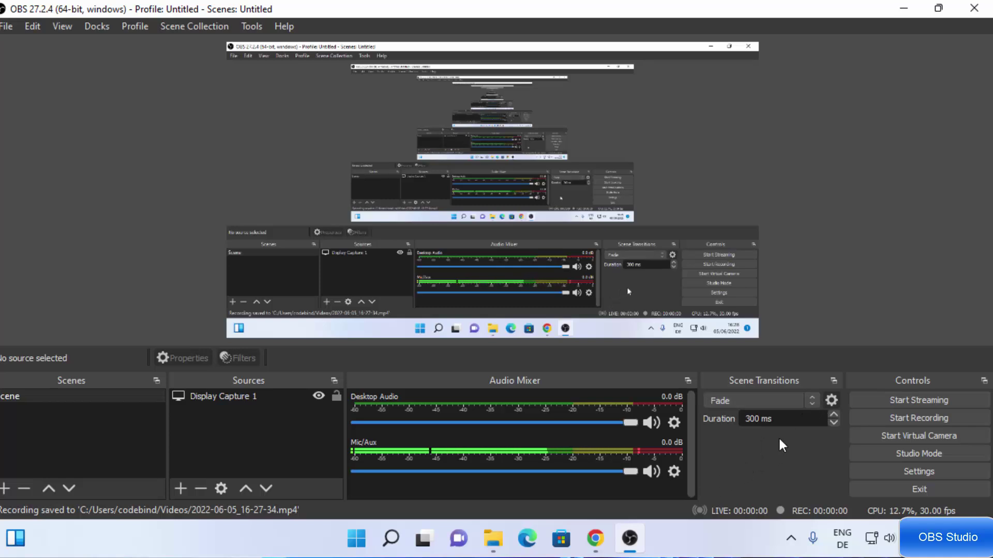
Step: Minimize OBS Studio and reload the Videos folder in File Explorer to find the saved recording
click(901, 9)
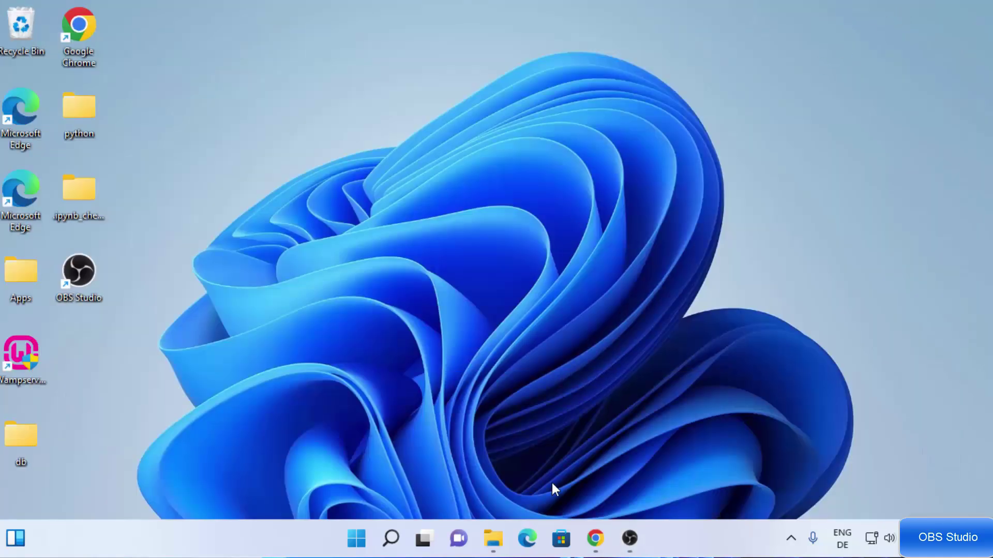
click(501, 534)
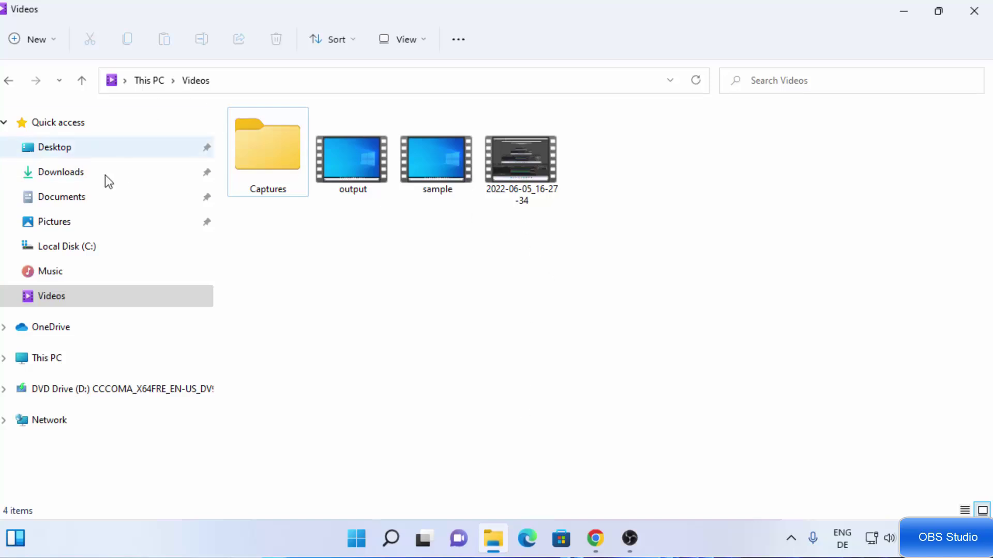
click(86, 278)
click(104, 299)
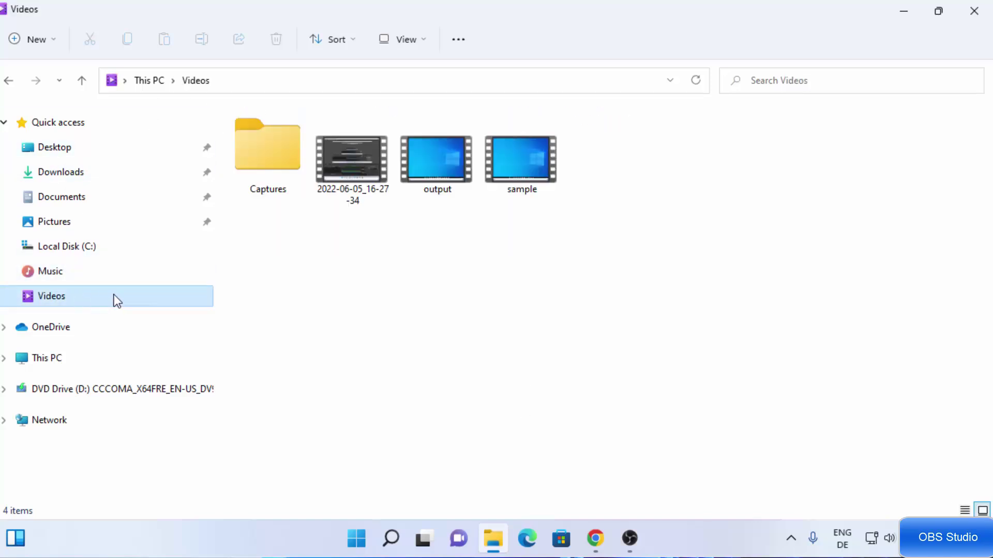
double_click(349, 166)
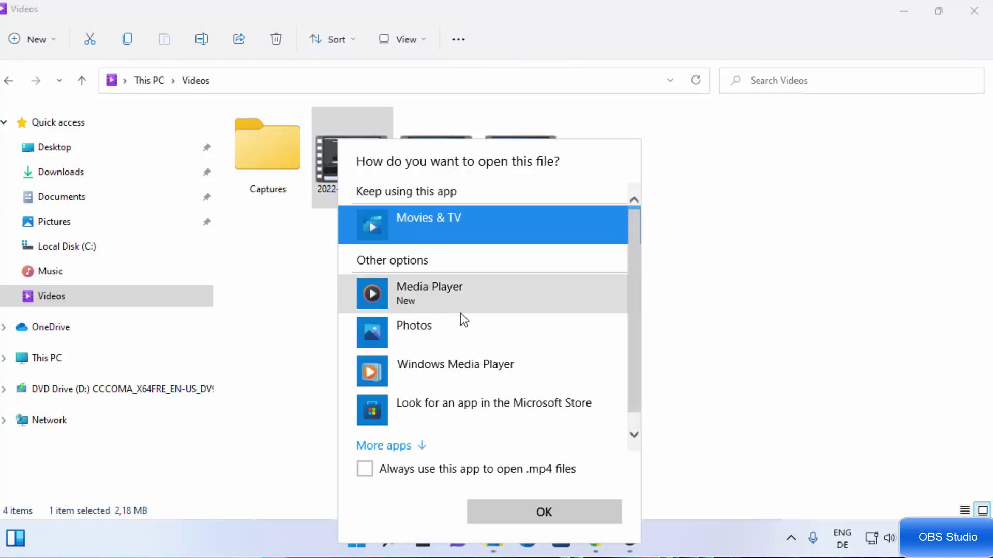
scroll(559, 328, down, 1)
click(385, 428)
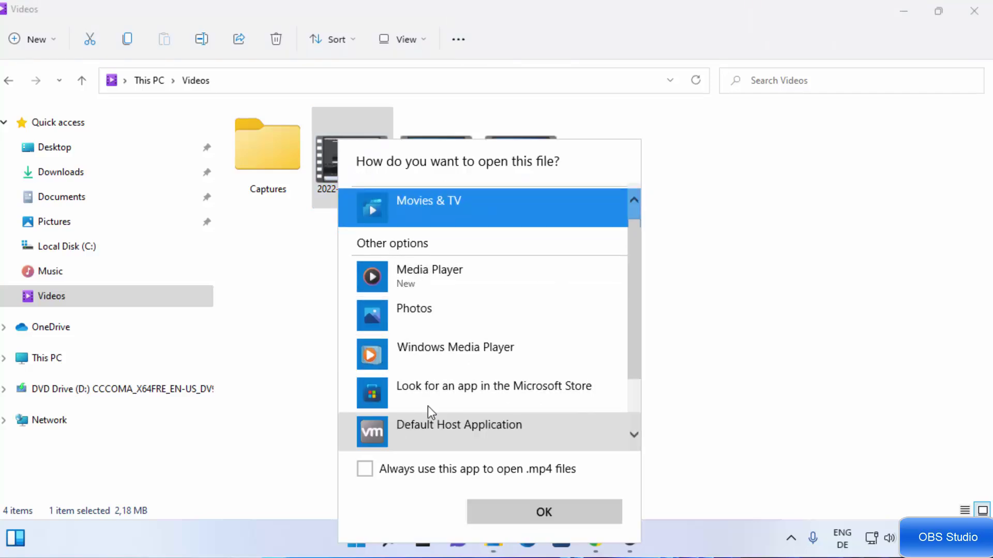
scroll(488, 294, down, 2)
click(362, 166)
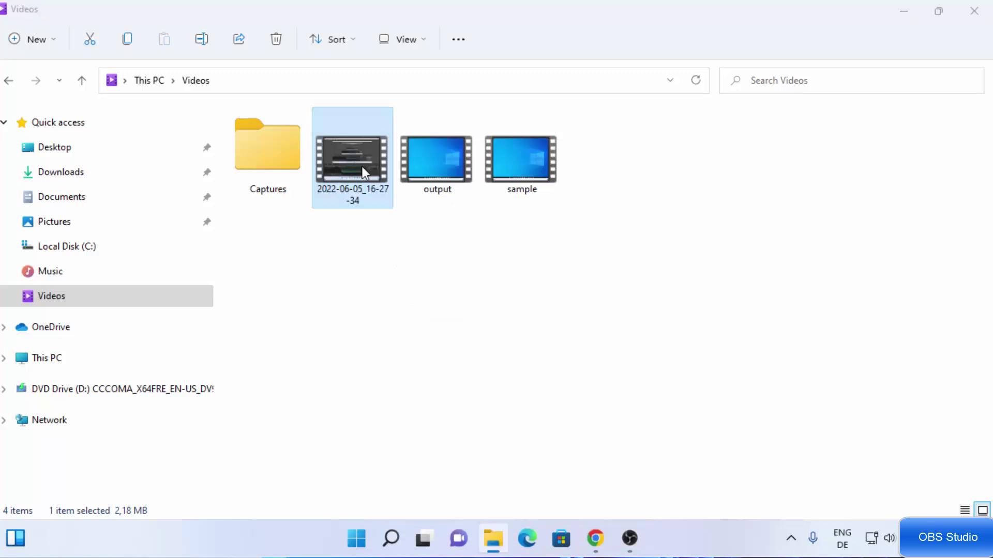
Step: Play the recording 2022-06-05_16-27-34 in Movies & TV, skip through it to the end and close the player
double_click(362, 167)
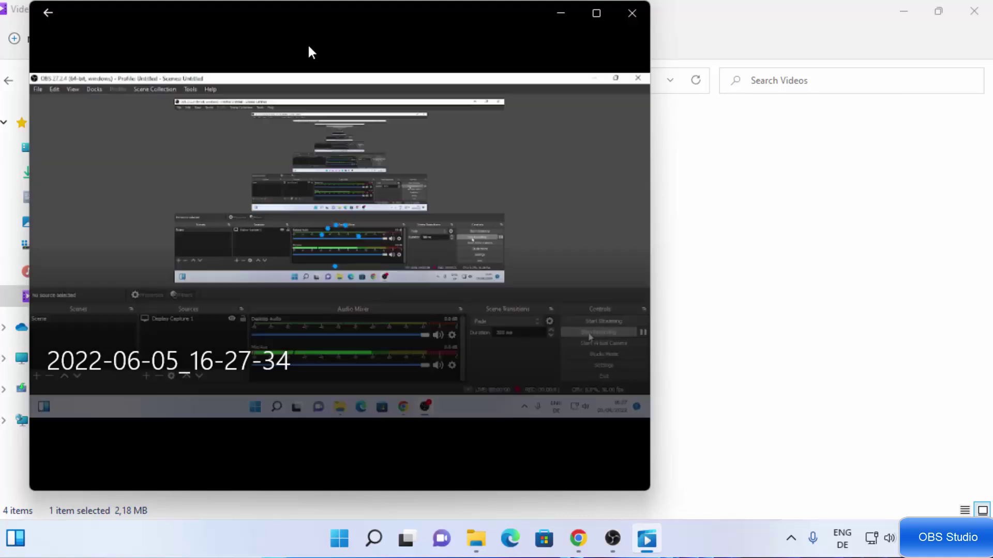
drag(350, 47, 450, 59)
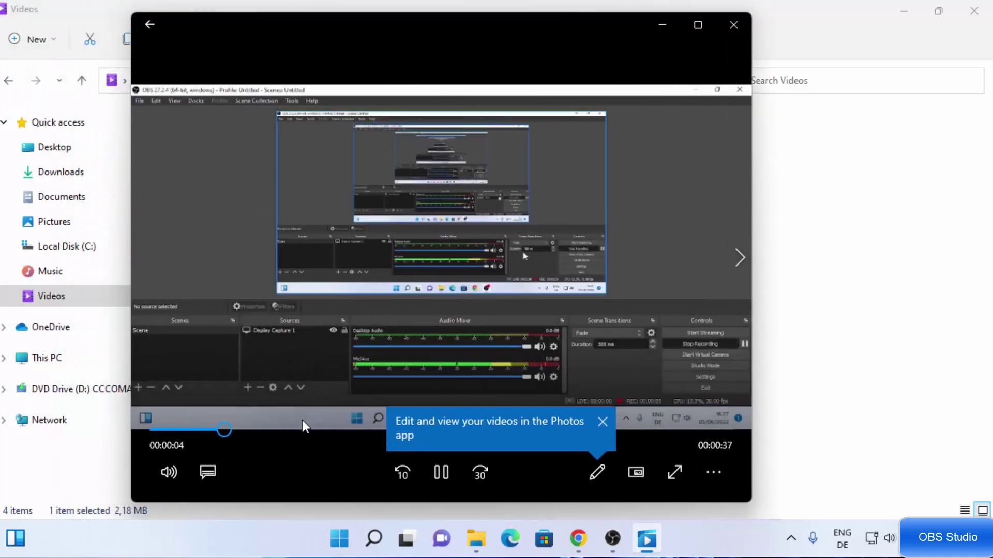
click(339, 428)
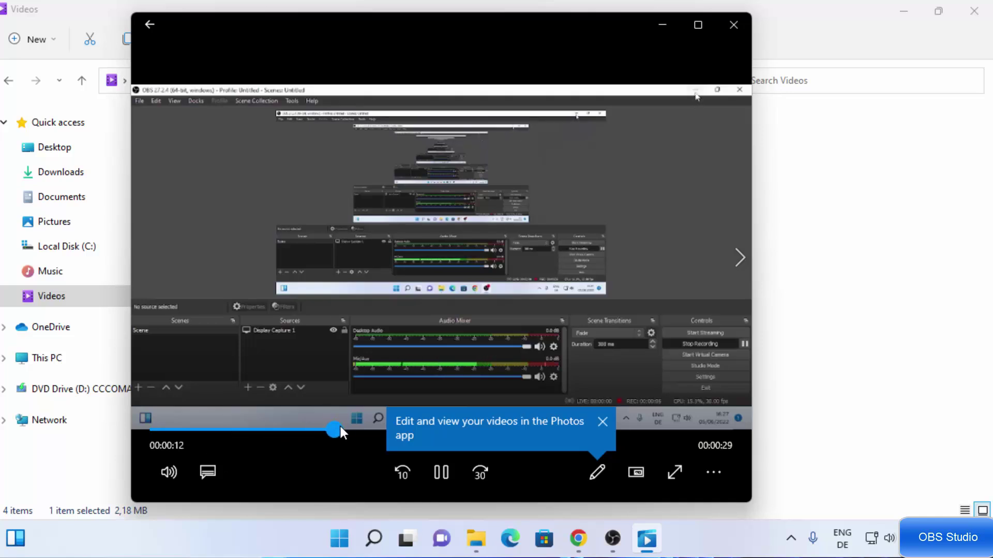
click(601, 421)
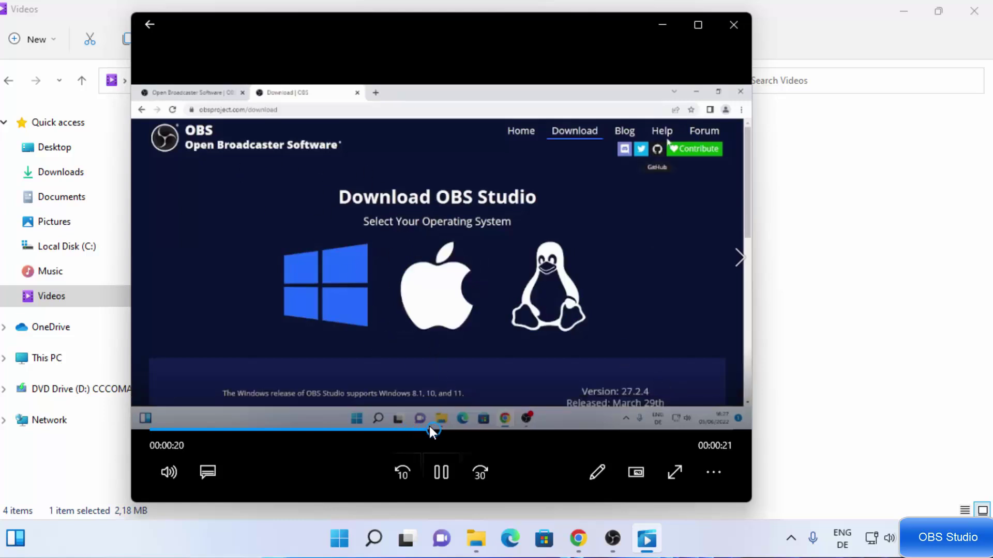
click(535, 429)
click(548, 429)
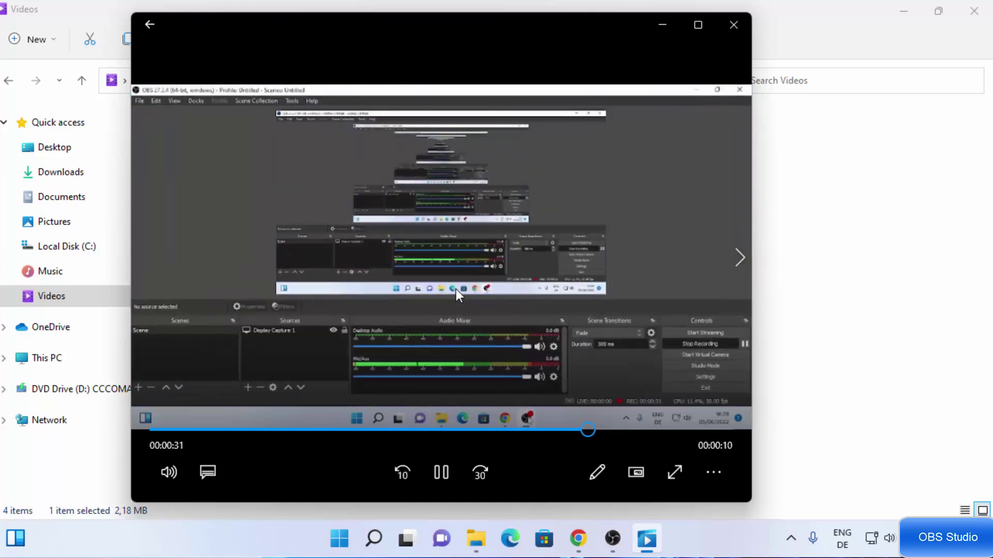
click(657, 429)
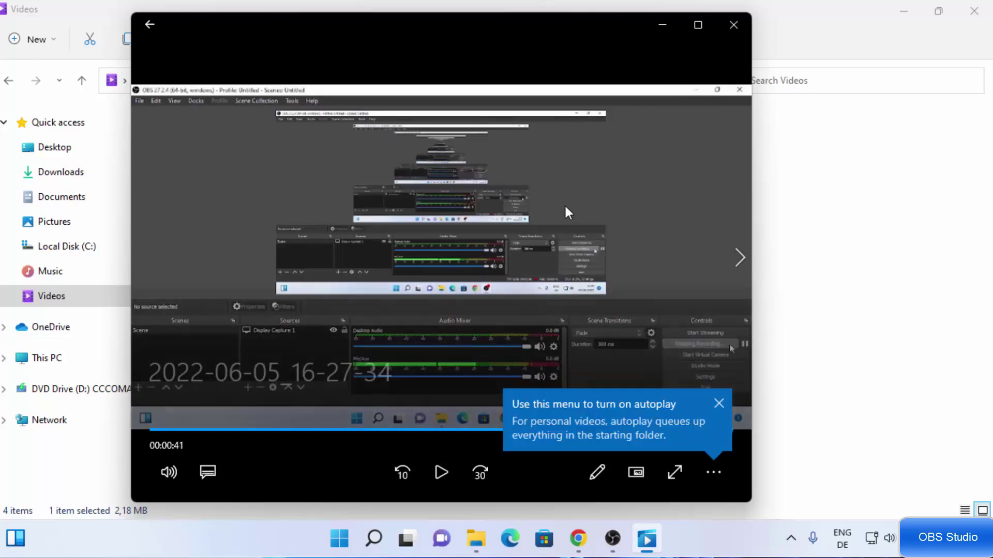
click(734, 25)
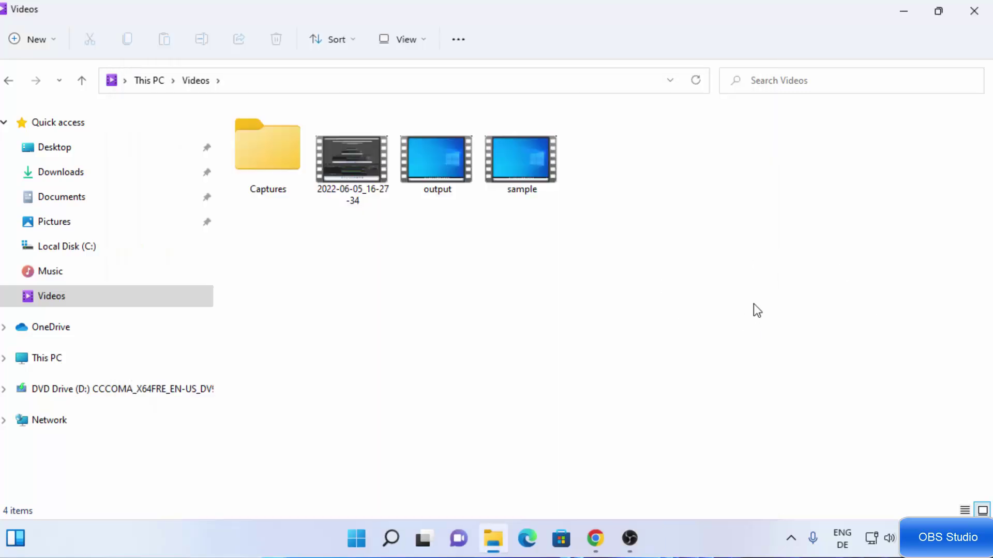